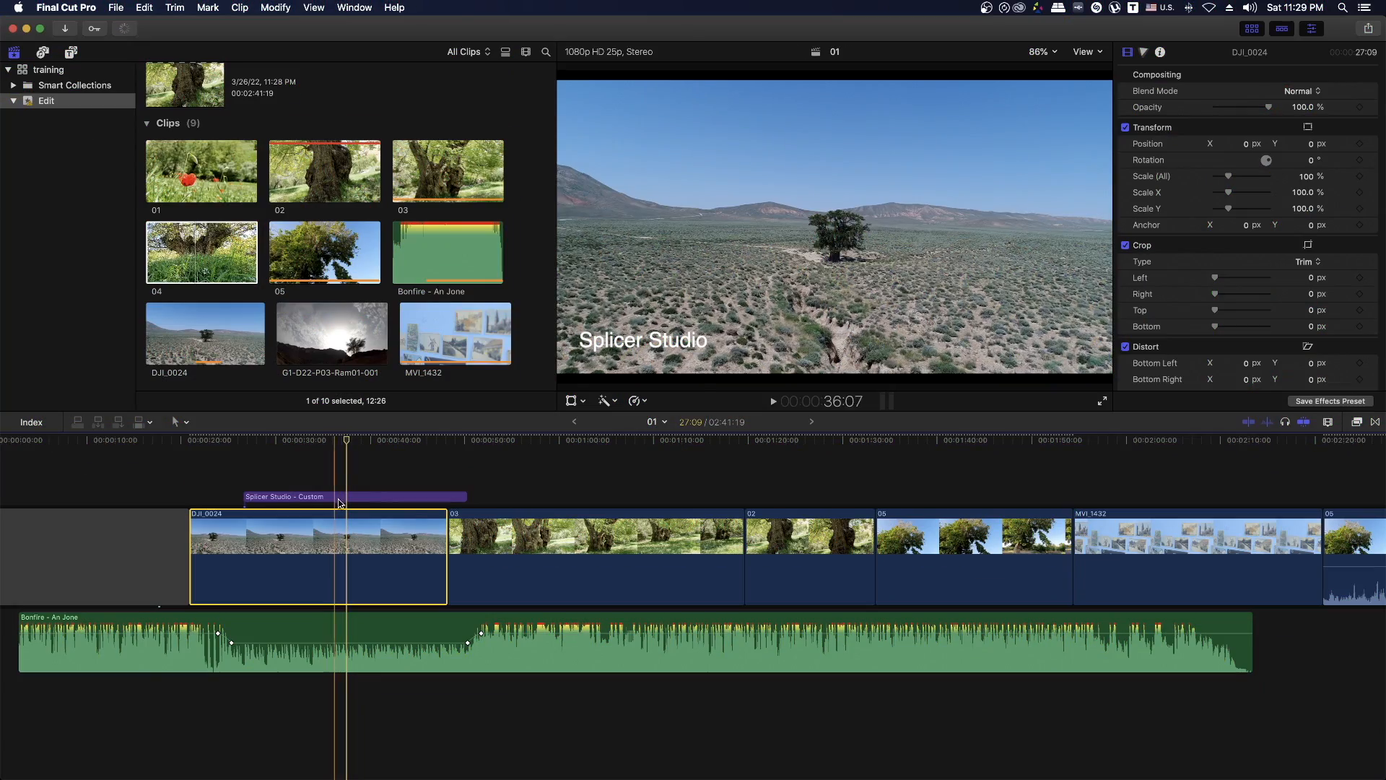
Delete the DJI_0024 clip together with its connected Splicer Studio title from the timeline, and undo the deletion
{"action": "left_click", "coordinate": [343, 481]}
{"action": "left_click", "coordinate": [336, 535]}
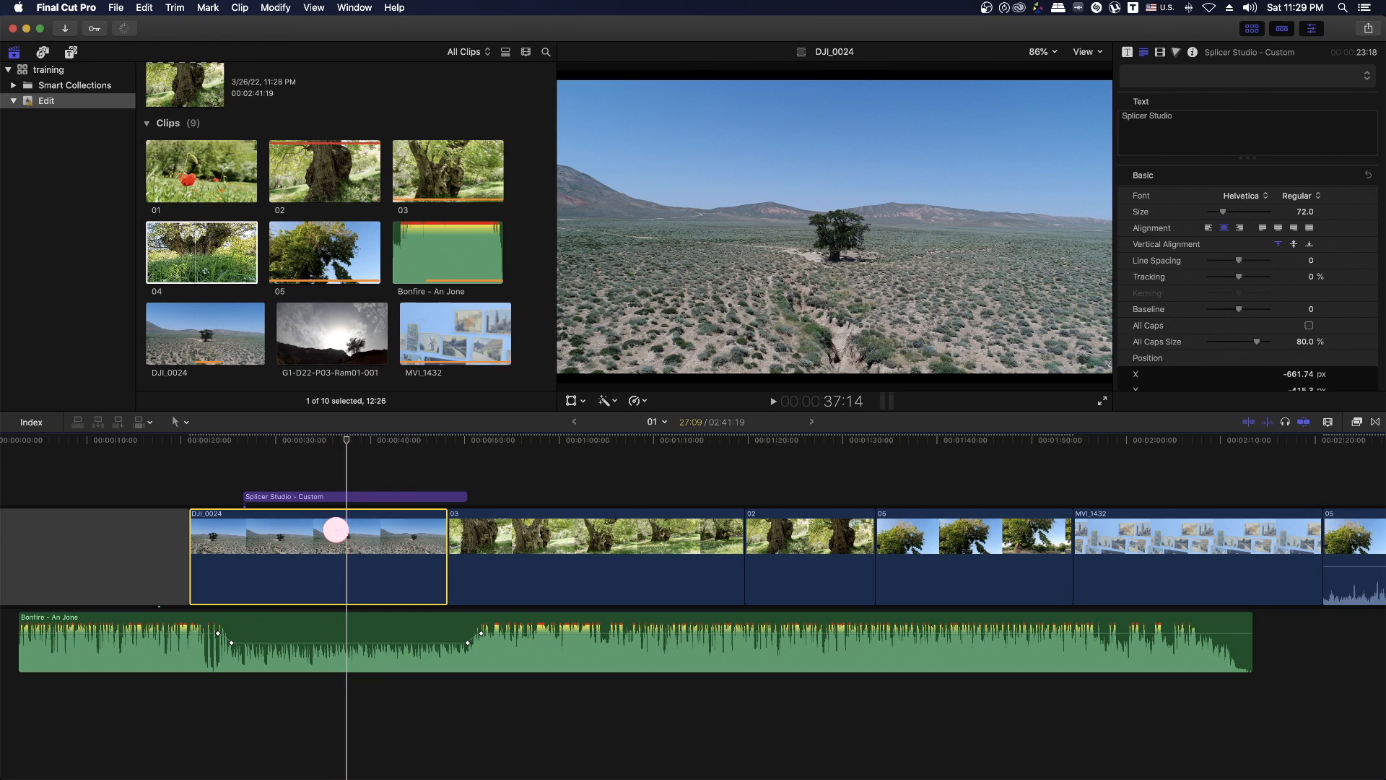
{"action": "left_click", "coordinate": [139, 8]}
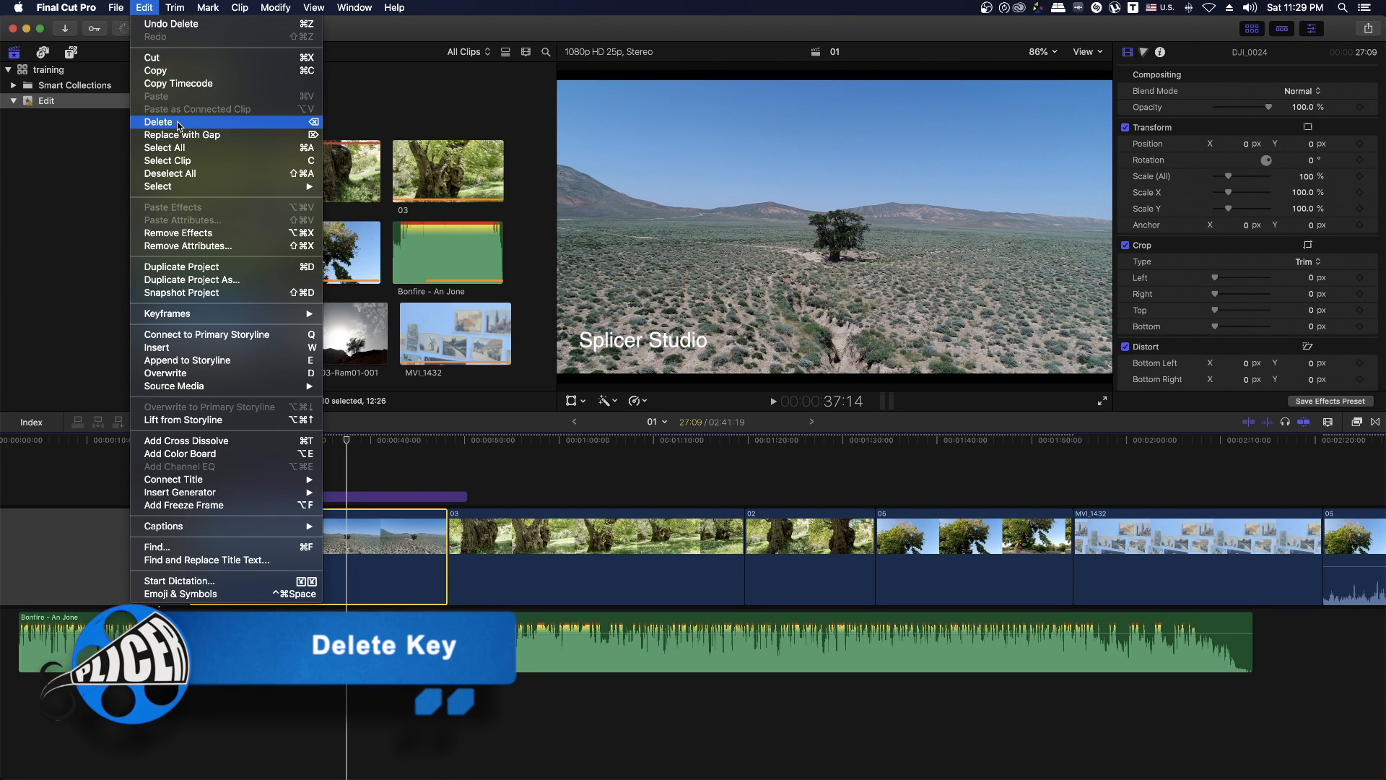
{"action": "left_click", "coordinate": [374, 594]}
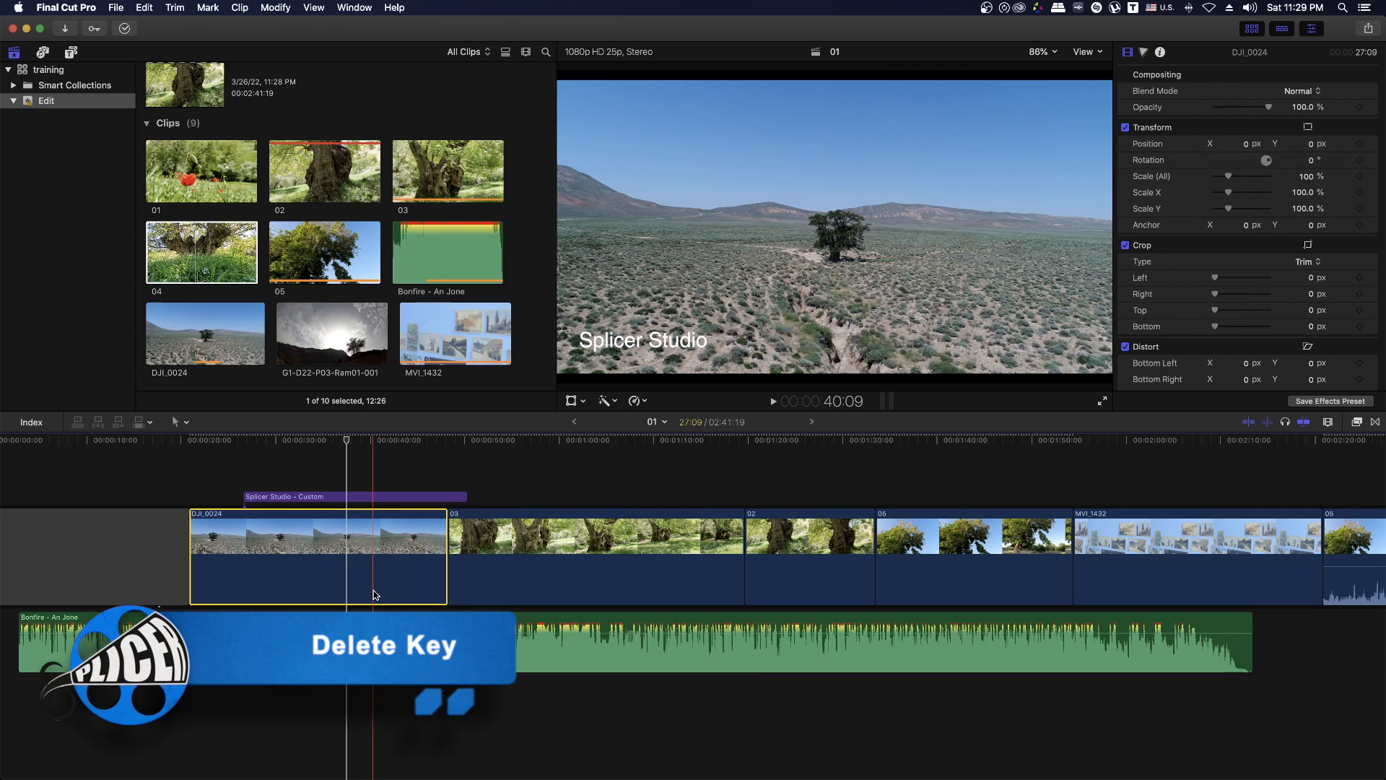
{"action": "key", "text": "Delete"}
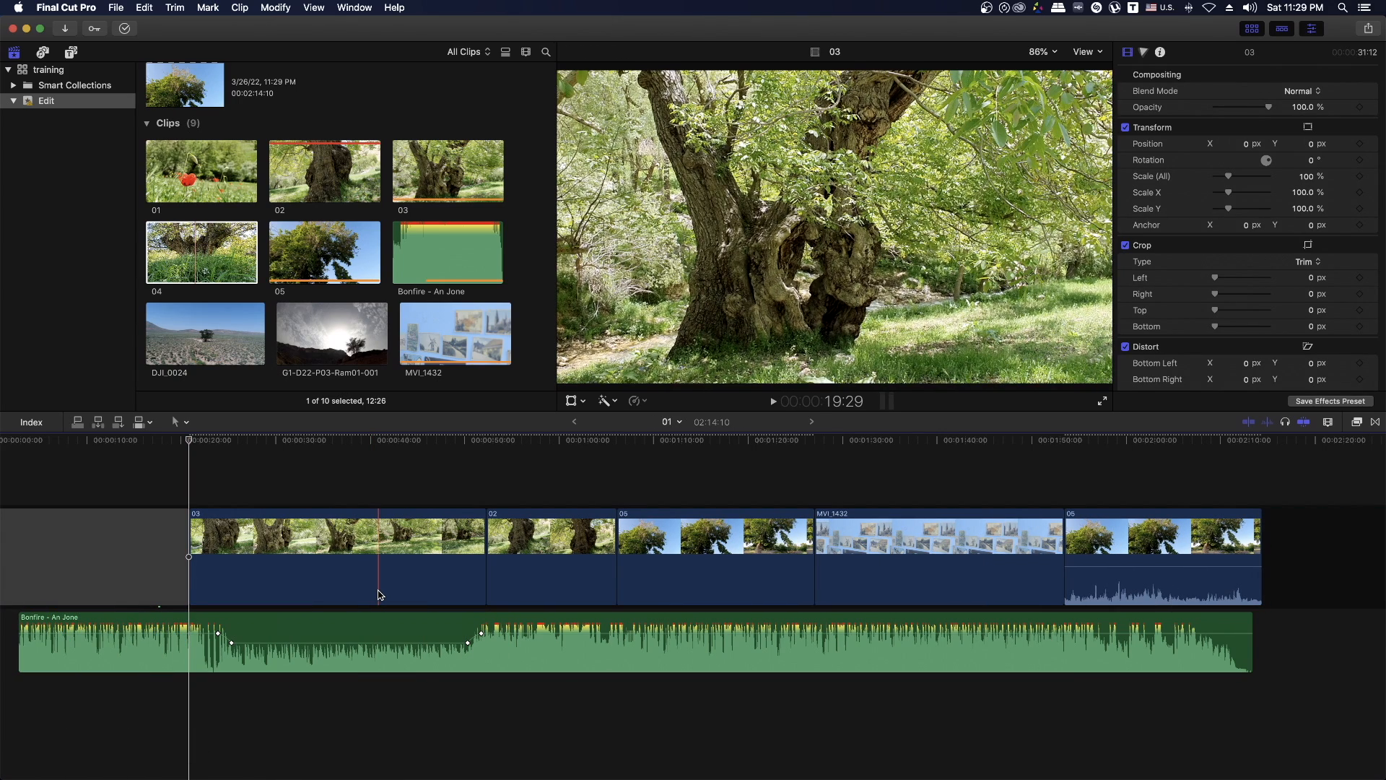
{"action": "left_click", "coordinate": [148, 7]}
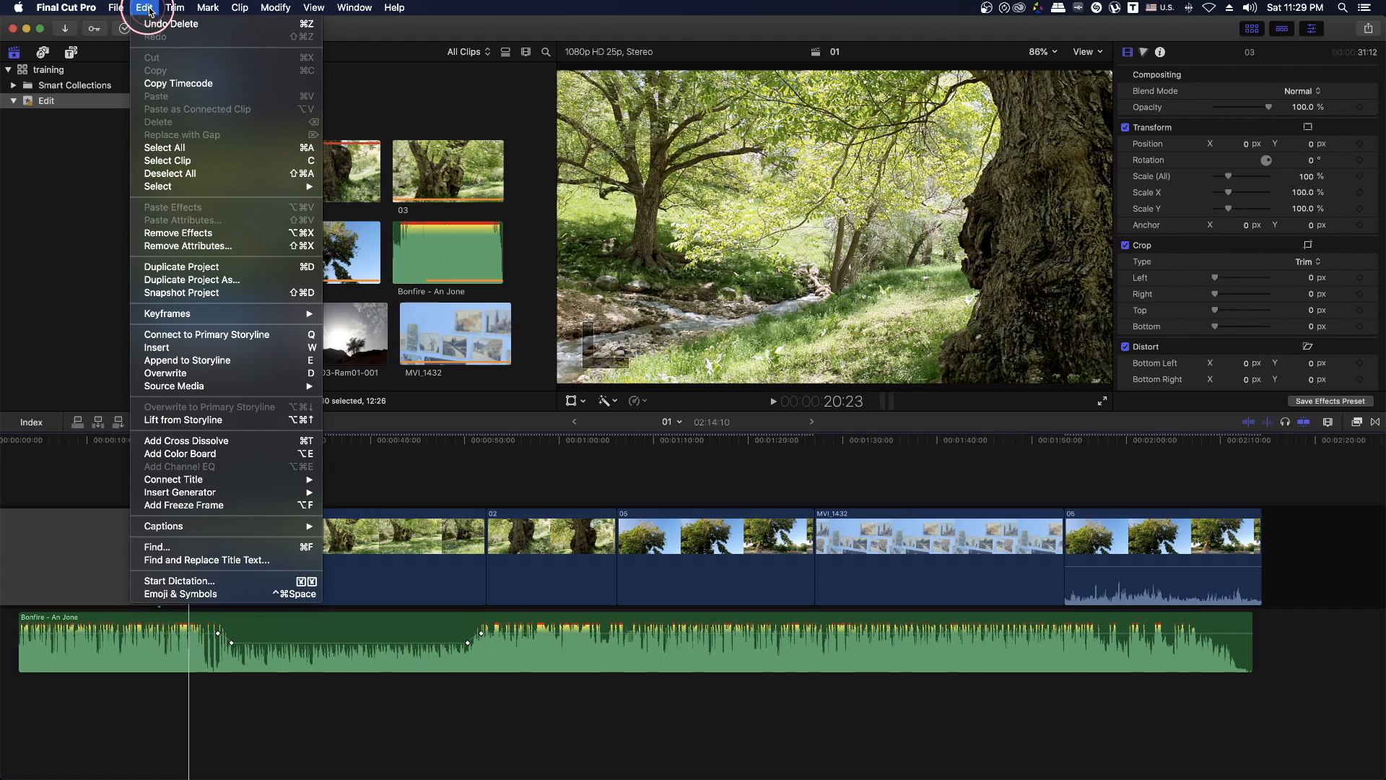
{"action": "left_click", "coordinate": [162, 25]}
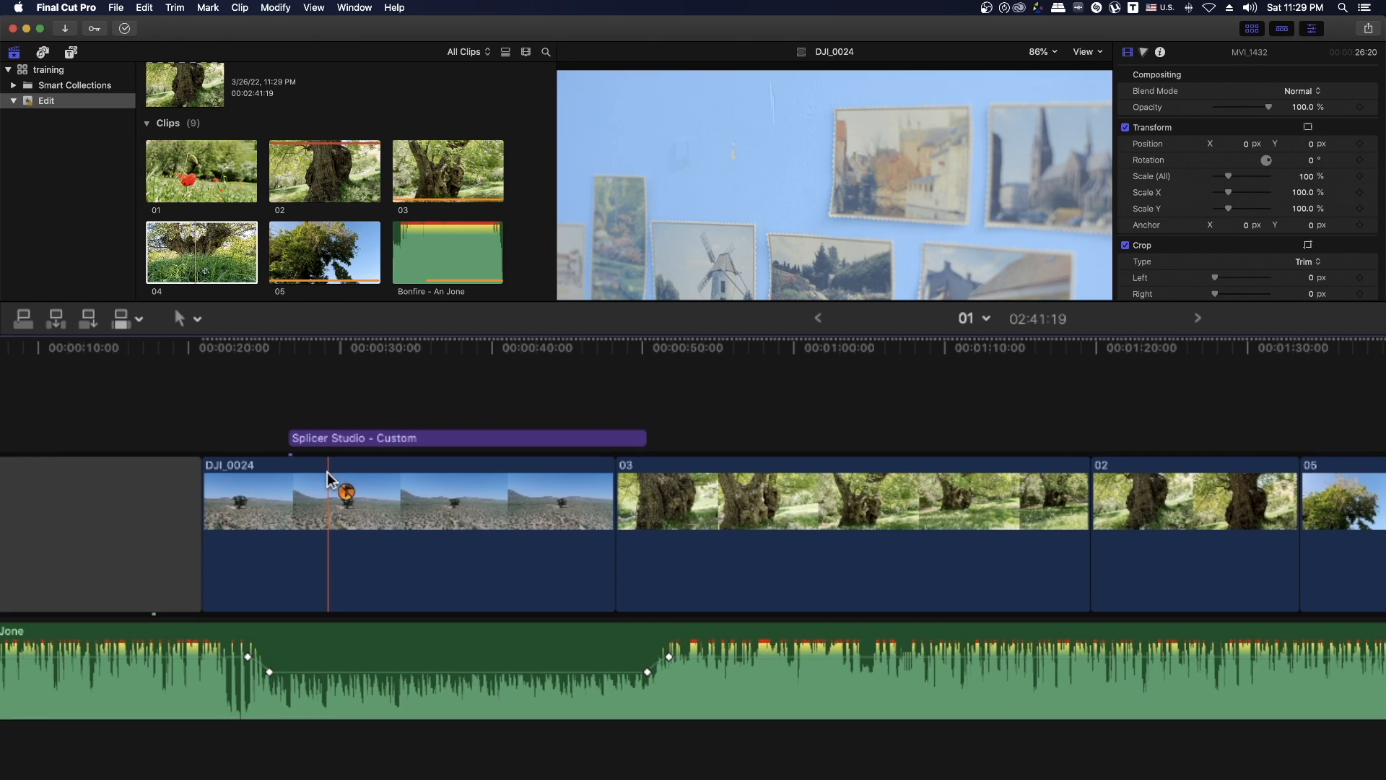
Delete only the DJI_0024 clip, keeping its connected Splicer Studio title in the timeline, and undo the deletion
{"action": "left_click", "coordinate": [310, 533]}
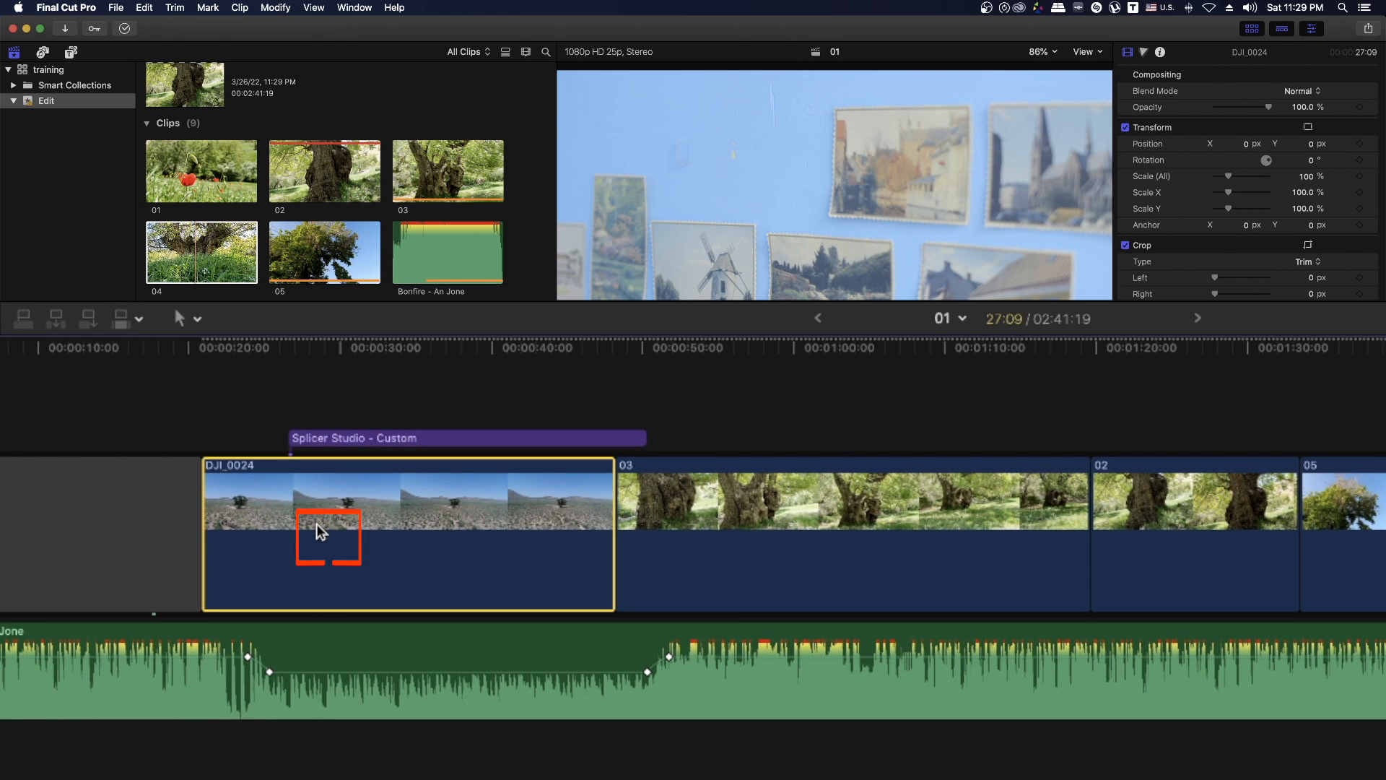
{"action": "key", "text": "Delete"}
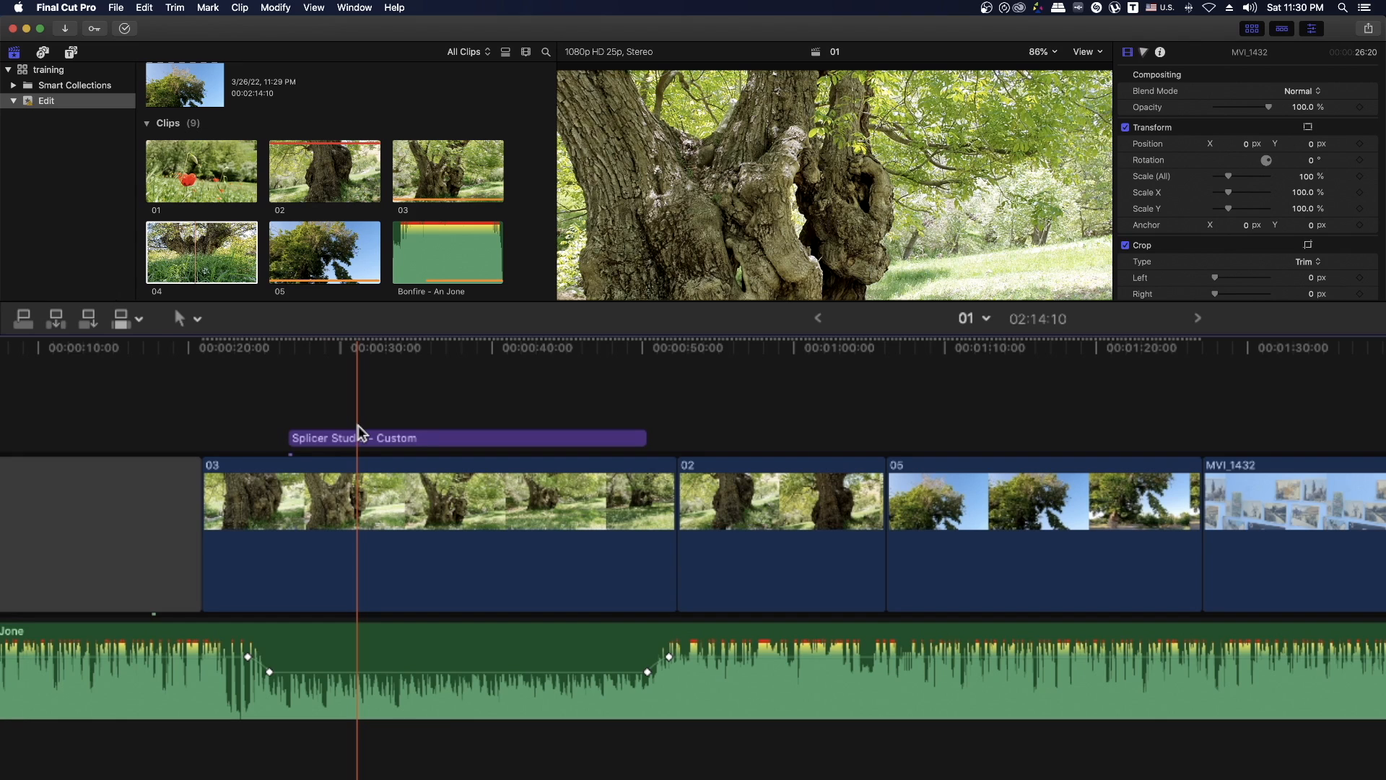
{"action": "key", "text": "super+z"}
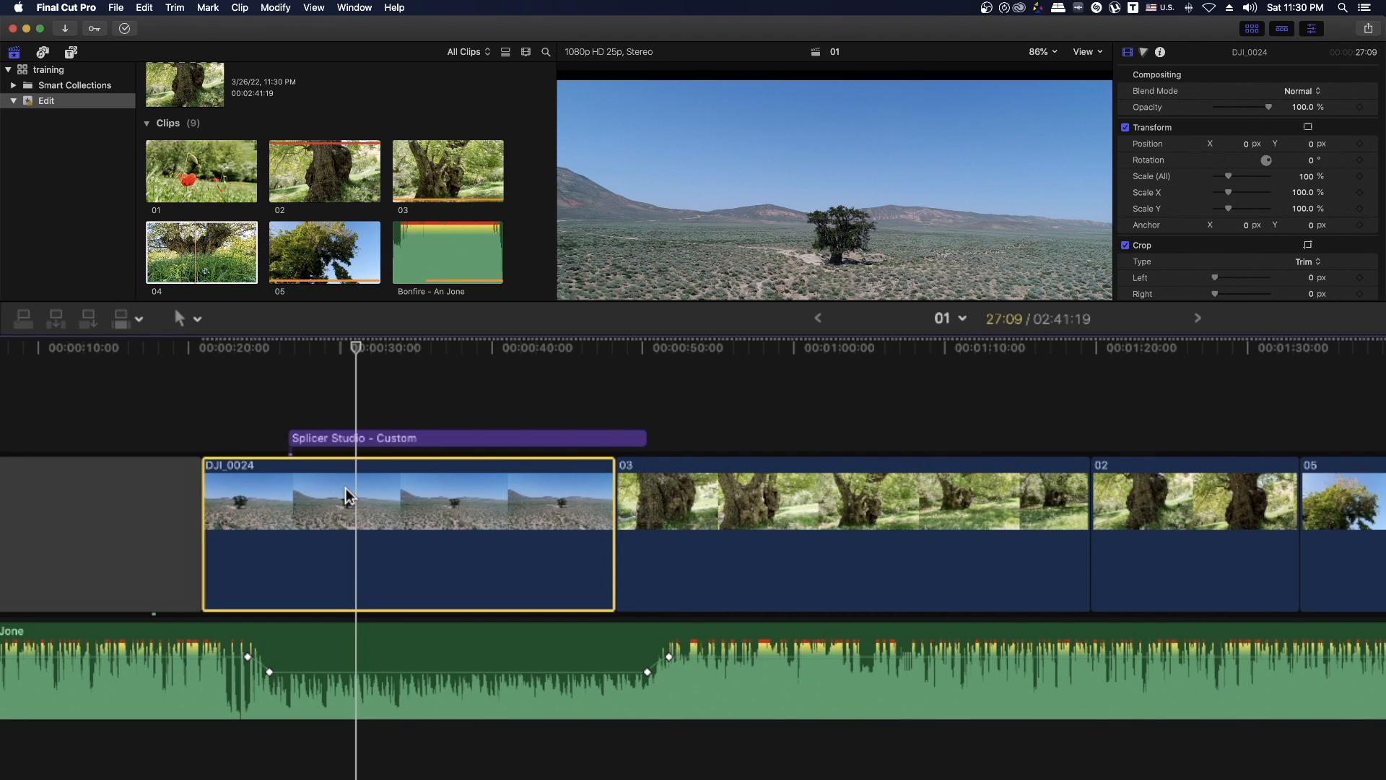
{"action": "left_click", "coordinate": [312, 445]}
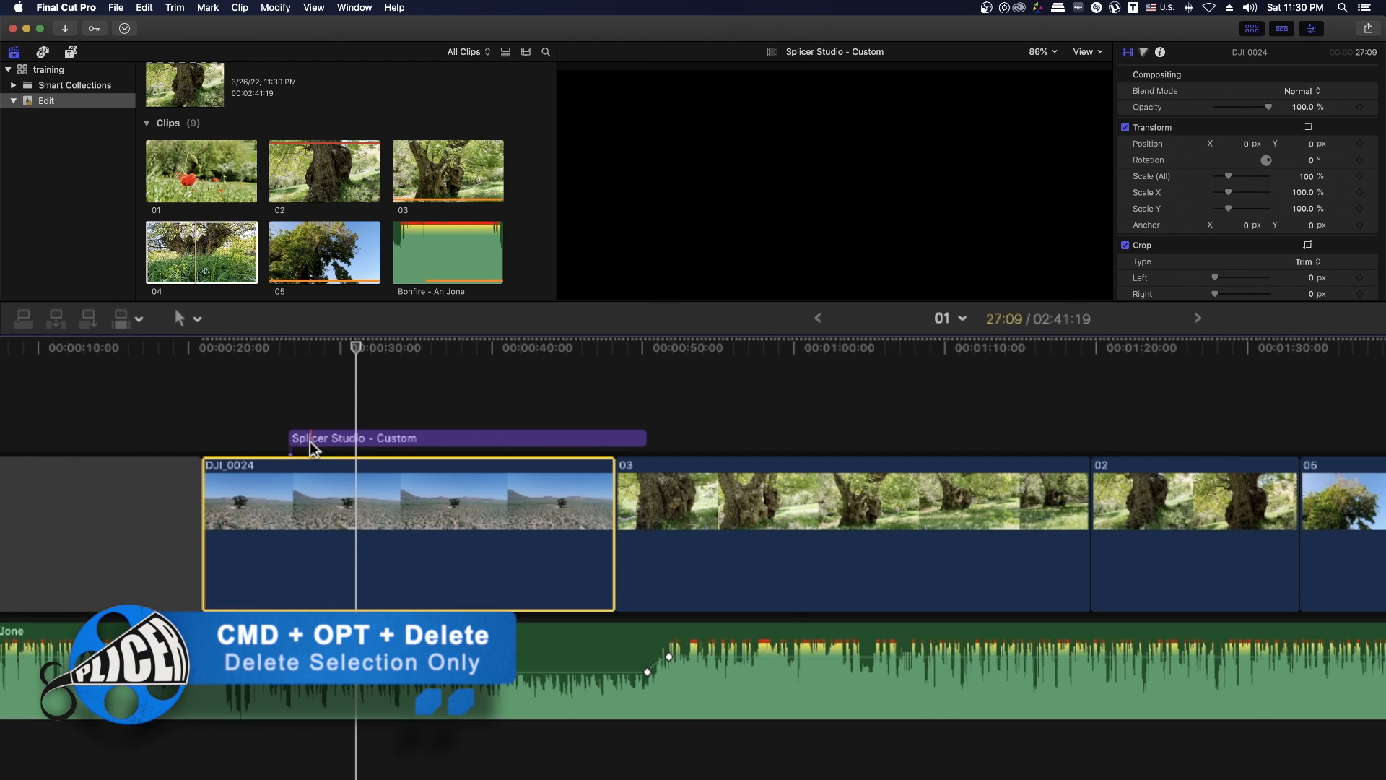
{"action": "key", "text": "super+alt+Delete"}
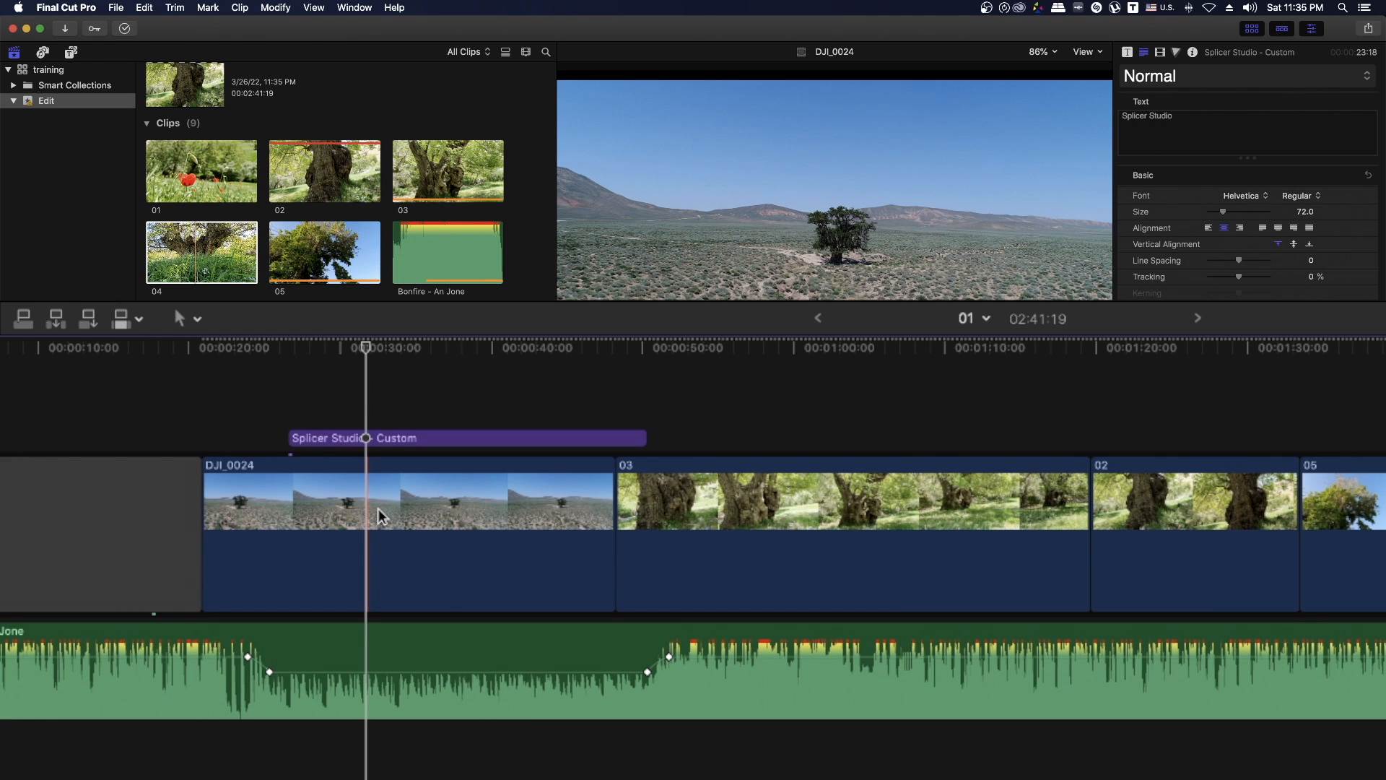
Mark an 8:20 range in the middle of the DJI_0024 clip with the Range Selection tool, delete it, and undo the deletion
{"action": "left_click", "coordinate": [196, 319]}
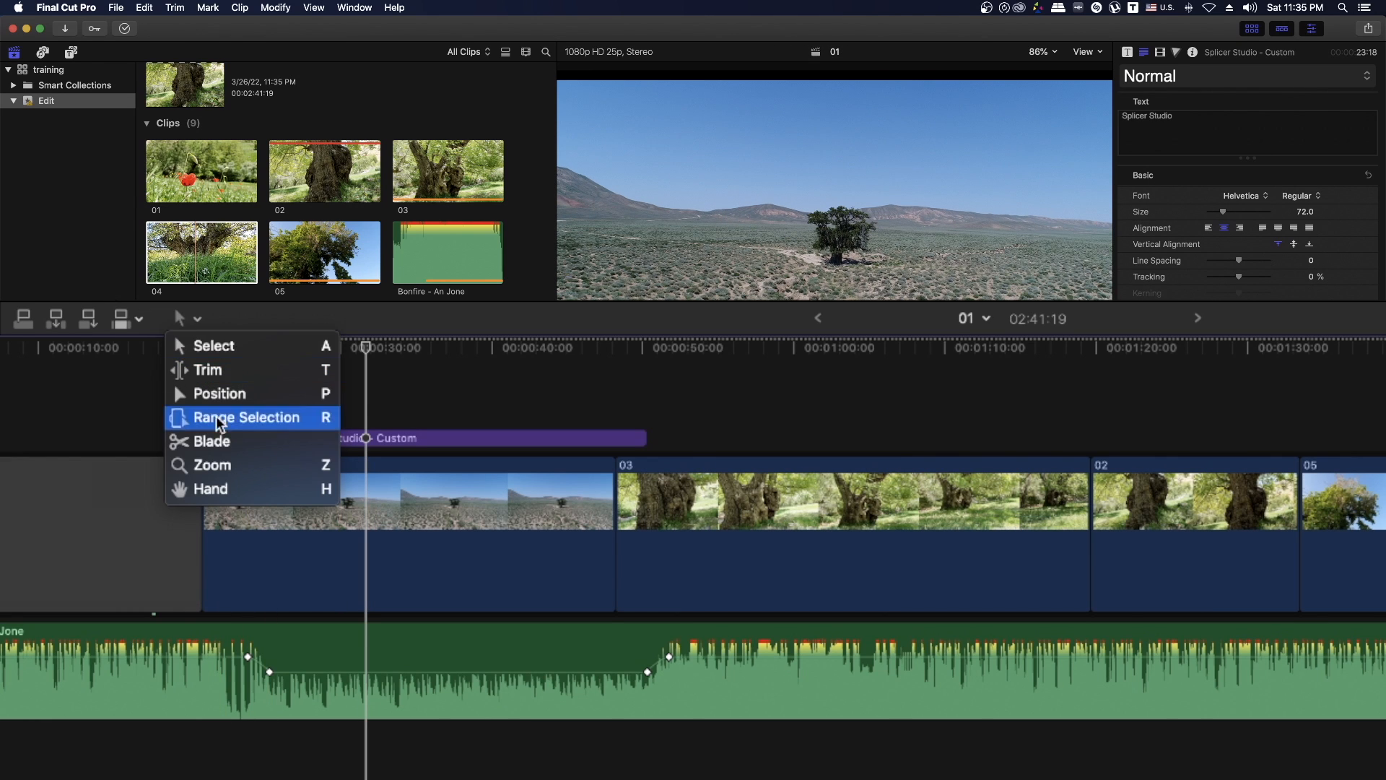
{"action": "left_click", "coordinate": [221, 424]}
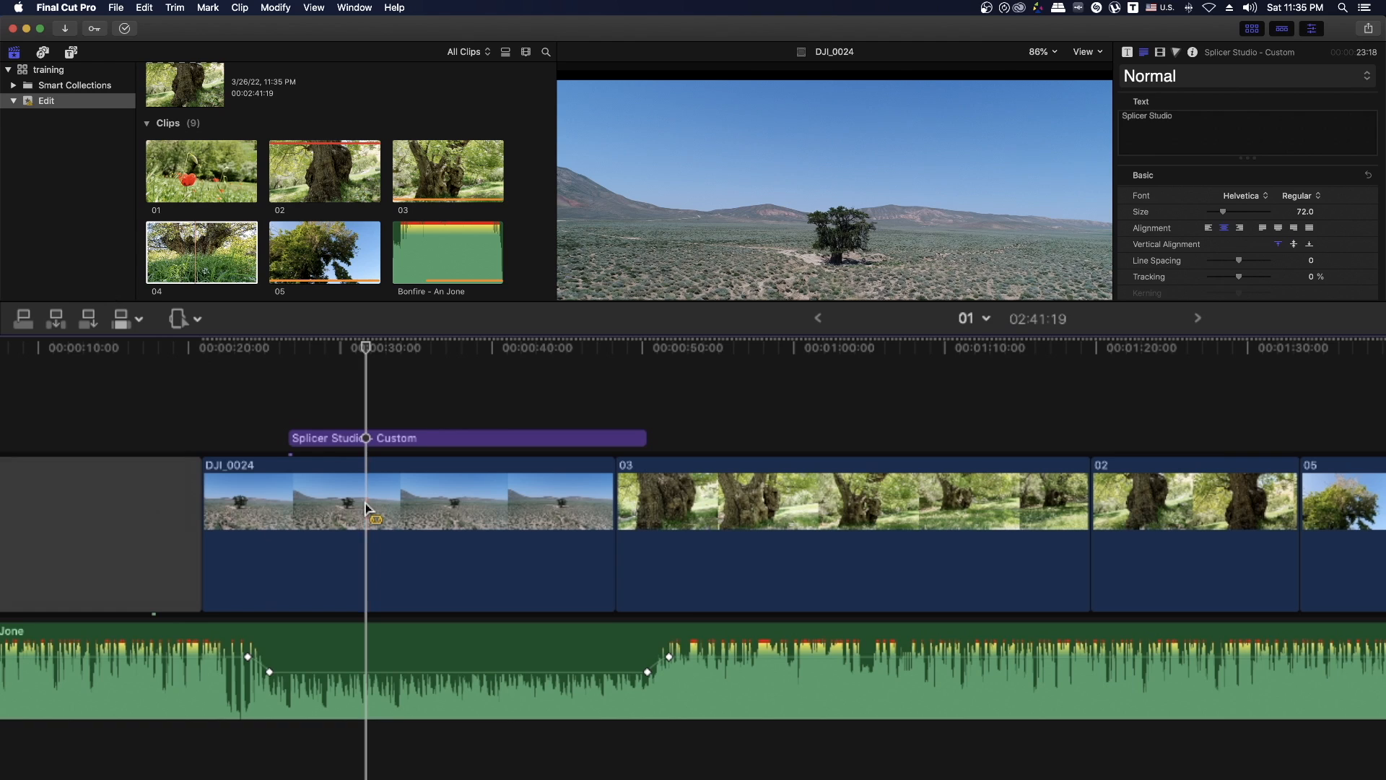
{"action": "left_click_drag", "start_coordinate": [366, 508], "coordinate": [495, 513]}
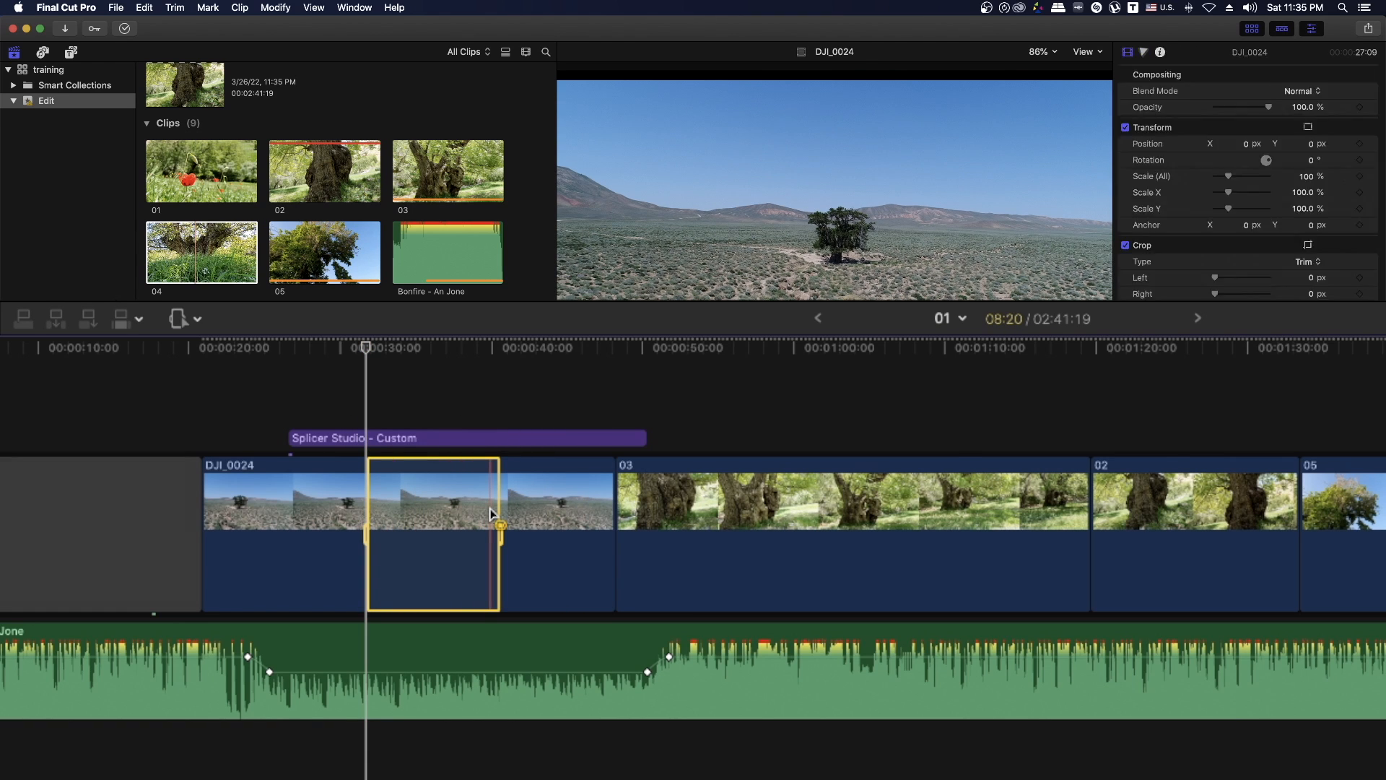
{"action": "key", "text": "Delete"}
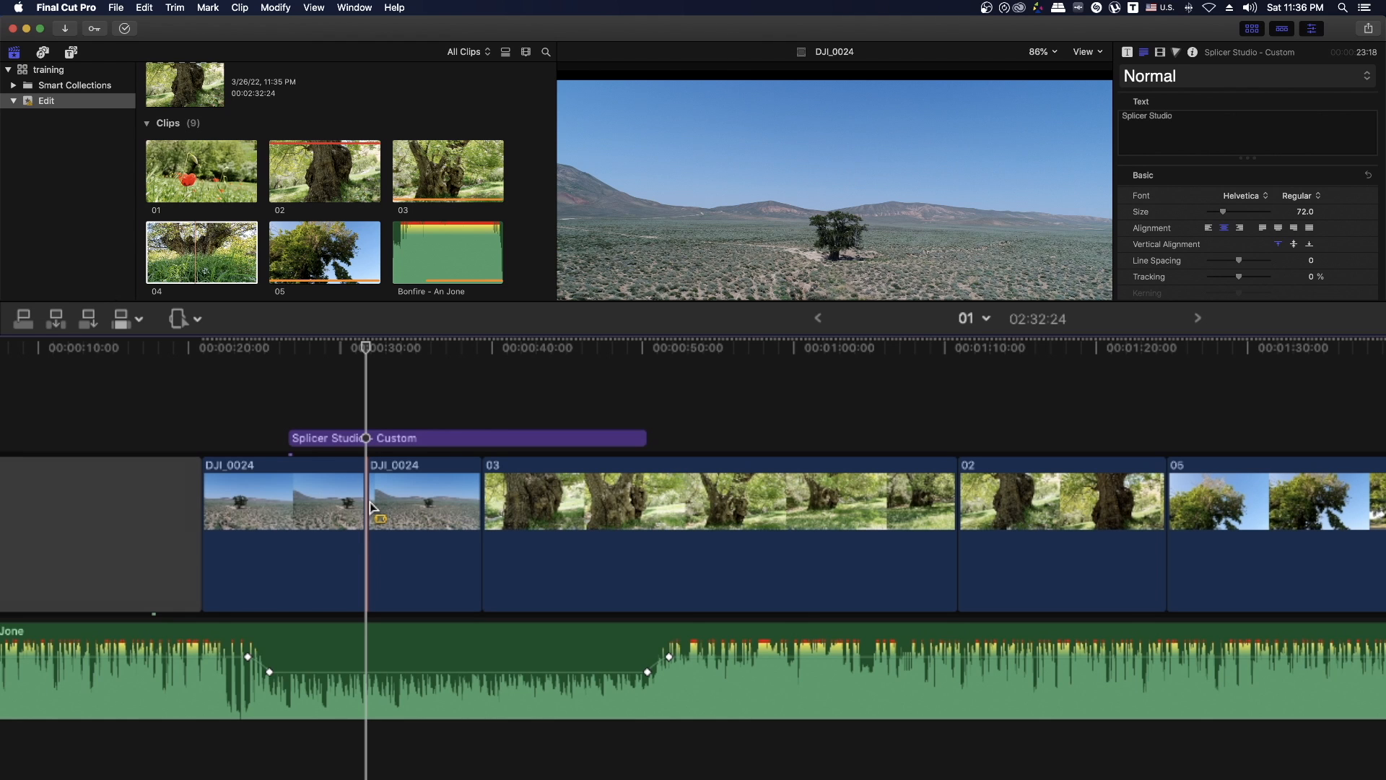
{"action": "key", "text": "super+z"}
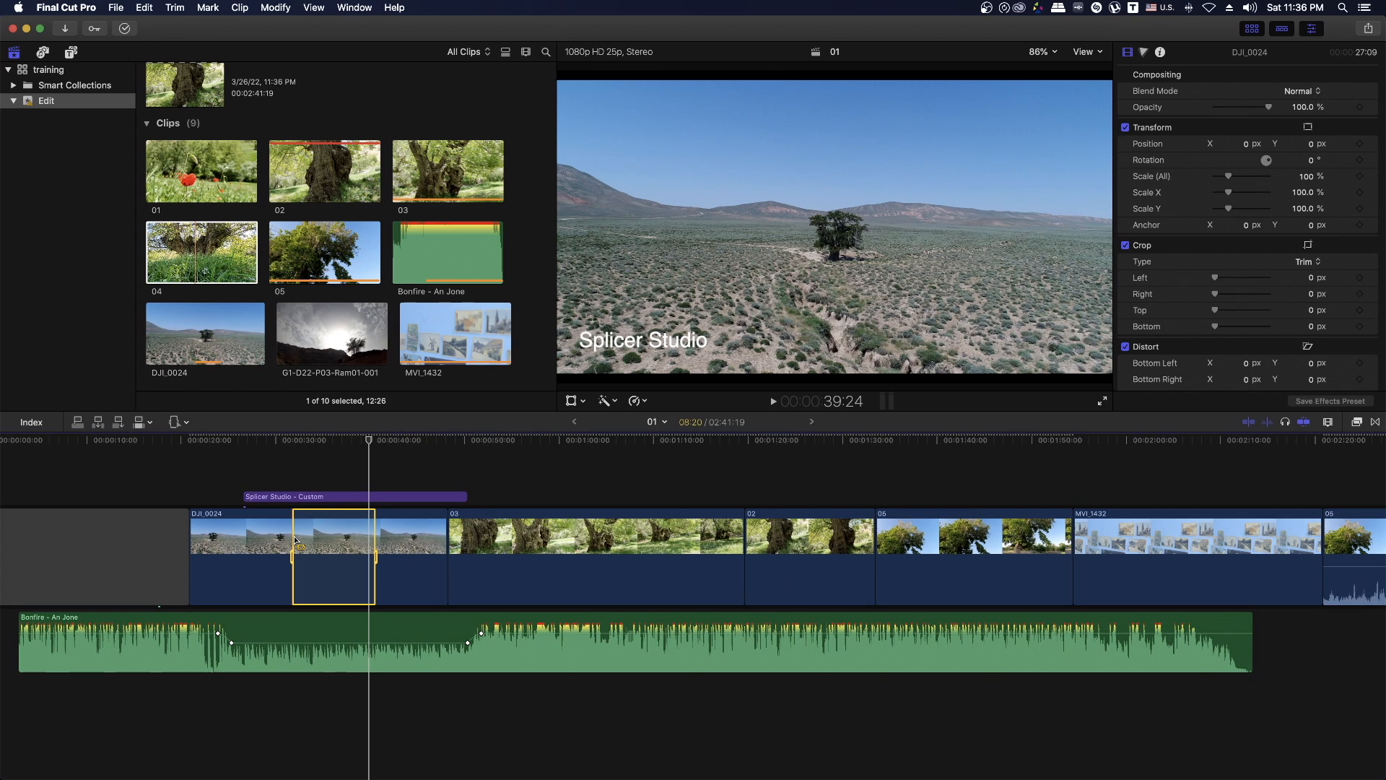
Replace the marked range of the DJI_0024 clip with a gap
{"action": "left_click", "coordinate": [145, 8]}
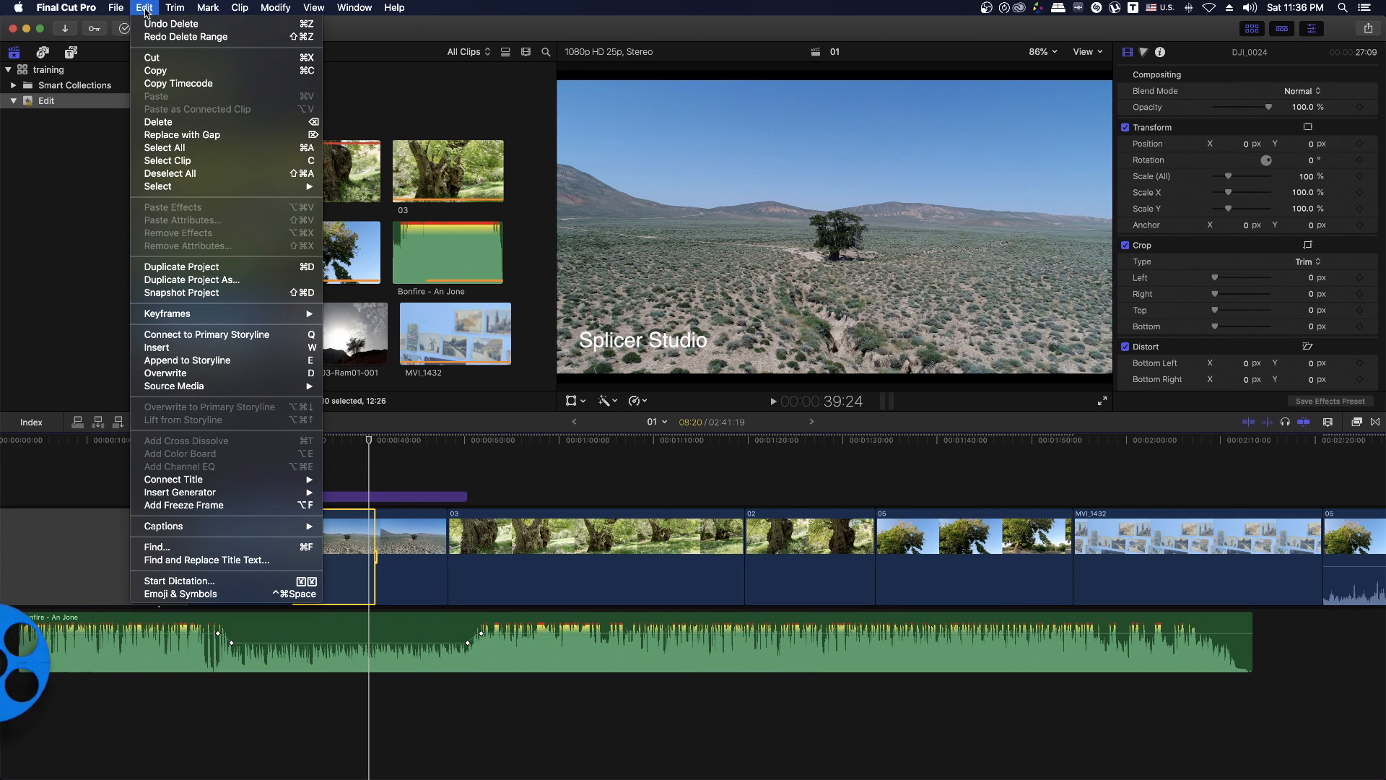
{"action": "left_click", "coordinate": [166, 134]}
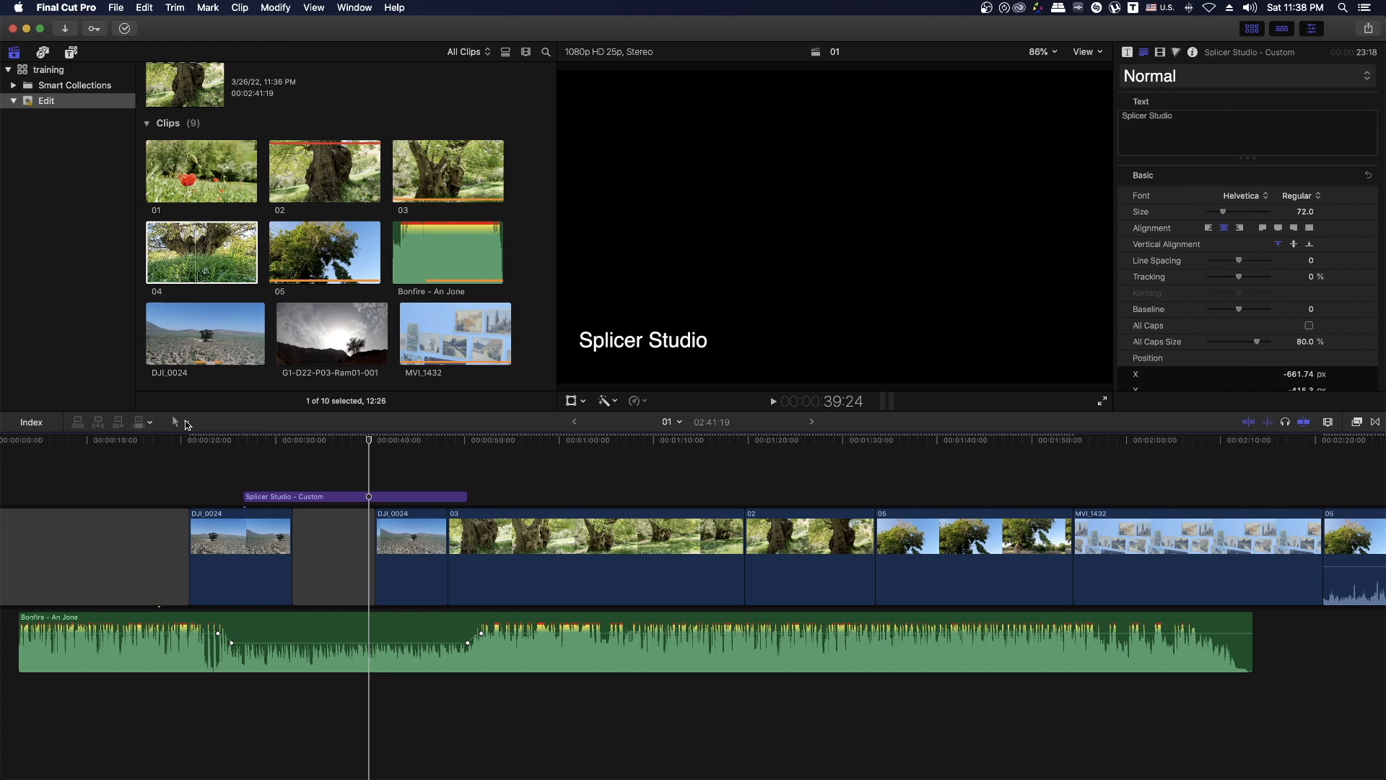
With the Select tool, delete the second DJI_0024 segment together with clips 03 and 02, and undo the deletion
{"action": "left_click", "coordinate": [186, 423]}
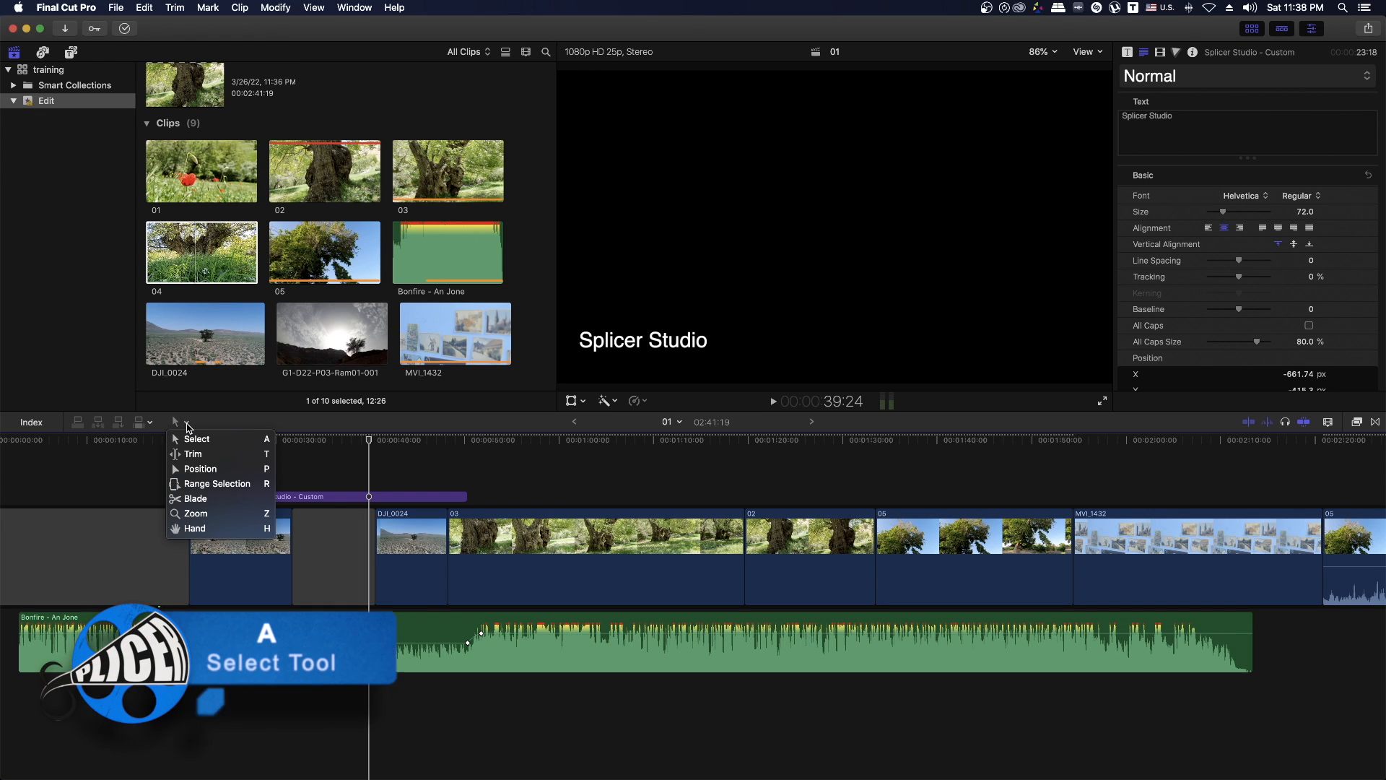
{"action": "left_click", "coordinate": [197, 439]}
{"action": "left_click", "coordinate": [418, 548]}
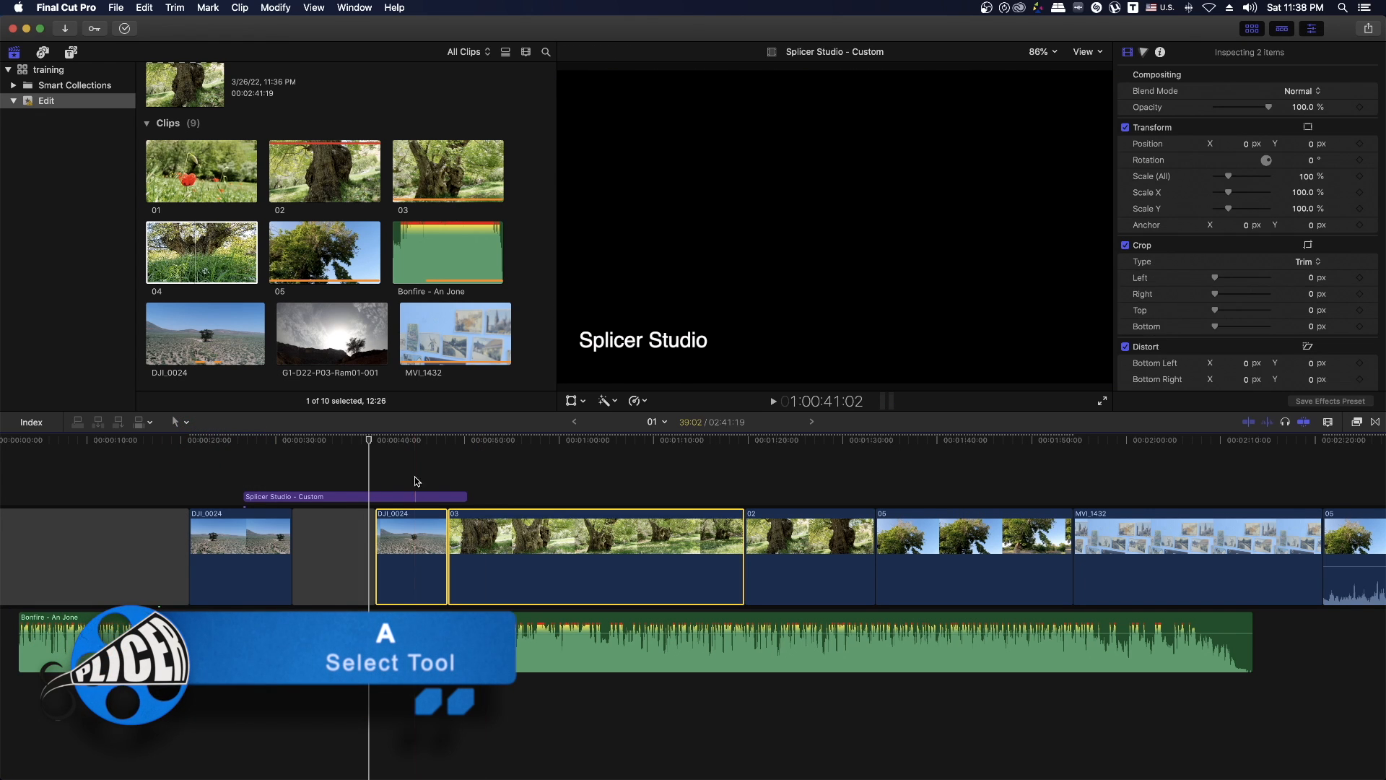
{"action": "left_click", "coordinate": [528, 561], "text": "super"}
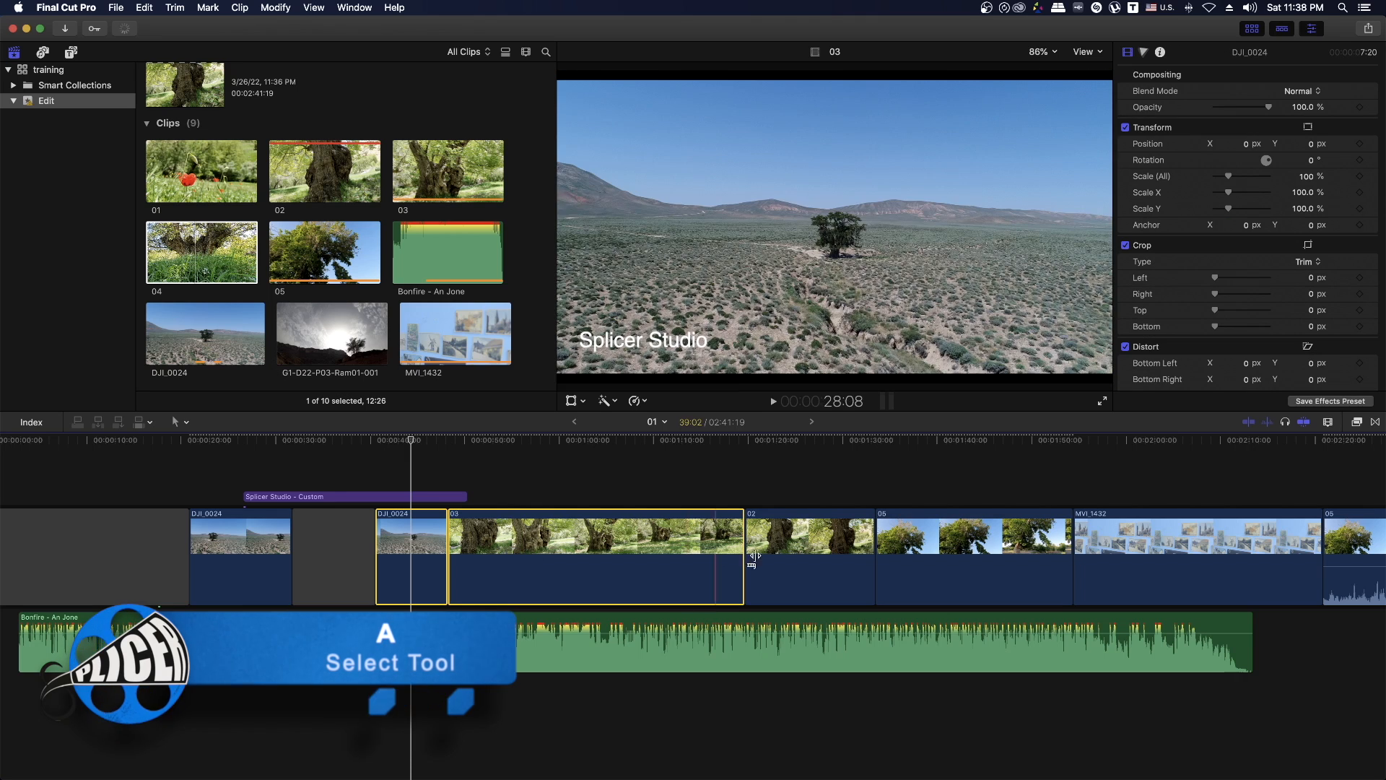
{"action": "left_click", "coordinate": [822, 560], "text": "super"}
{"action": "key", "text": "Delete"}
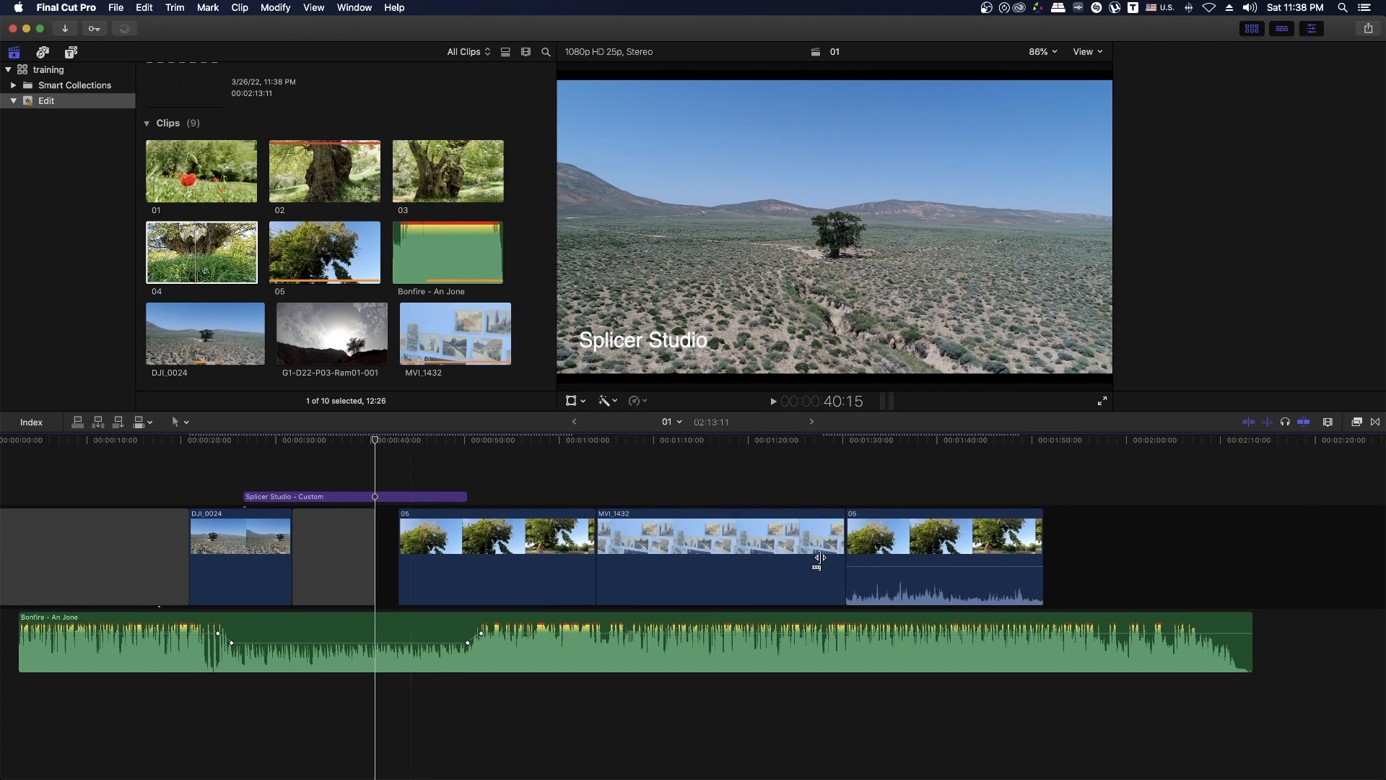
{"action": "key", "text": "super+z"}
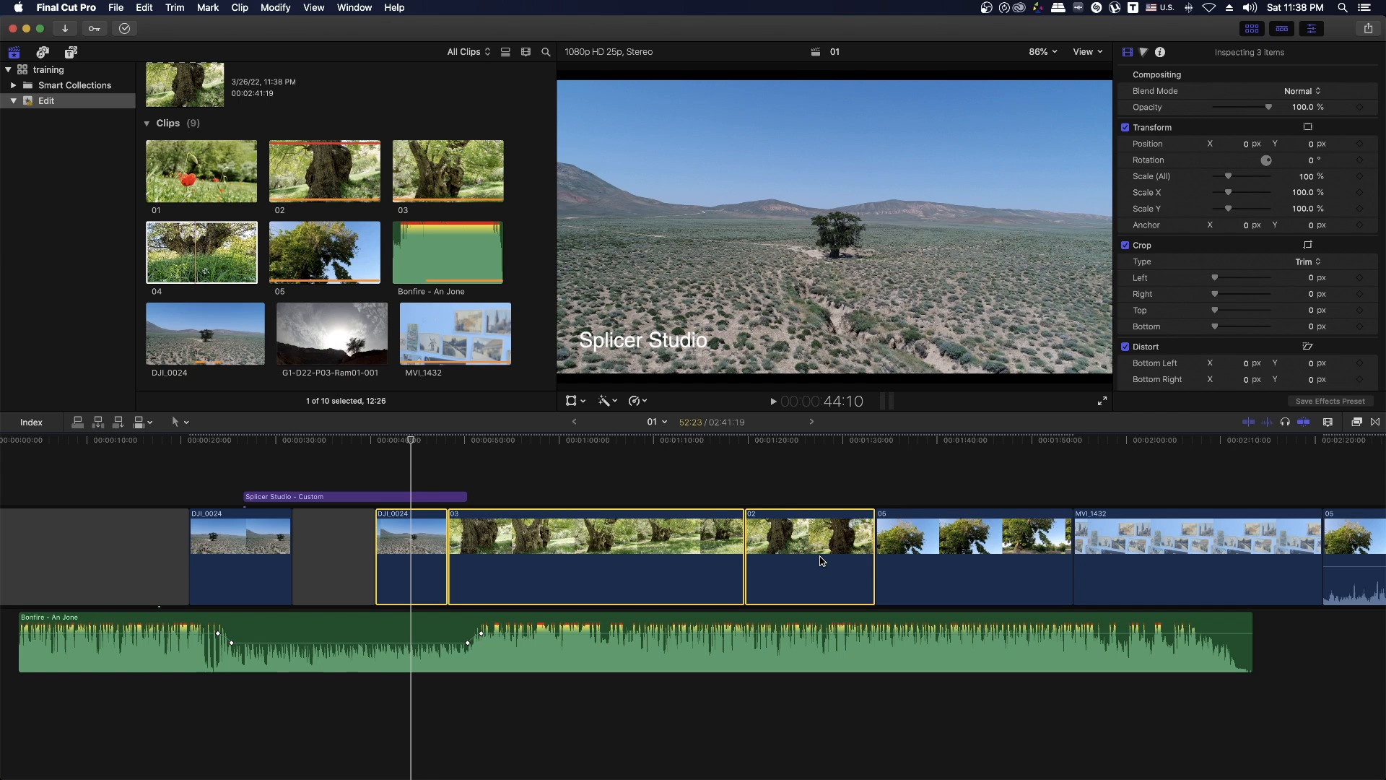
Delete the continuous run of clips from the second DJI_0024 segment through MVI_1432, and undo the deletion
{"action": "left_click", "coordinate": [404, 540]}
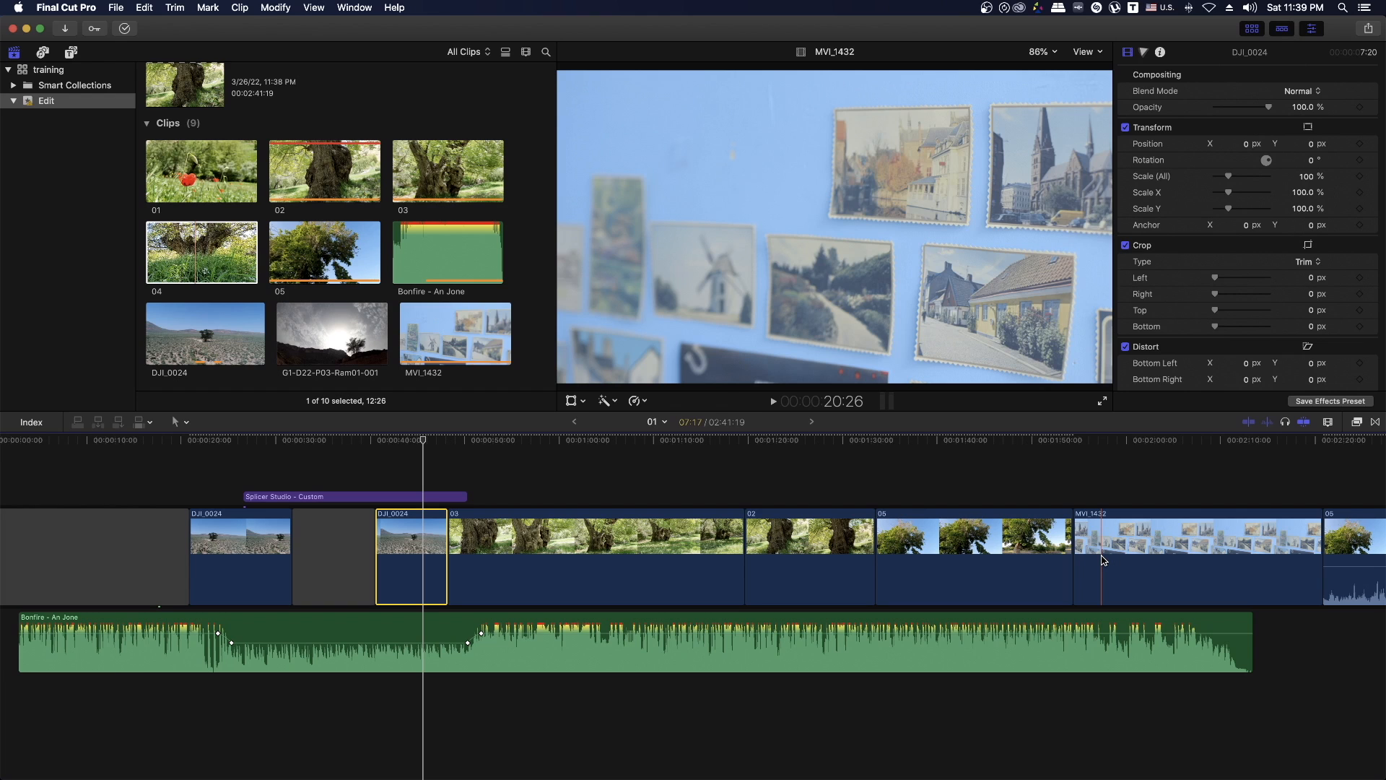
{"action": "left_click", "coordinate": [1102, 559], "text": "shift"}
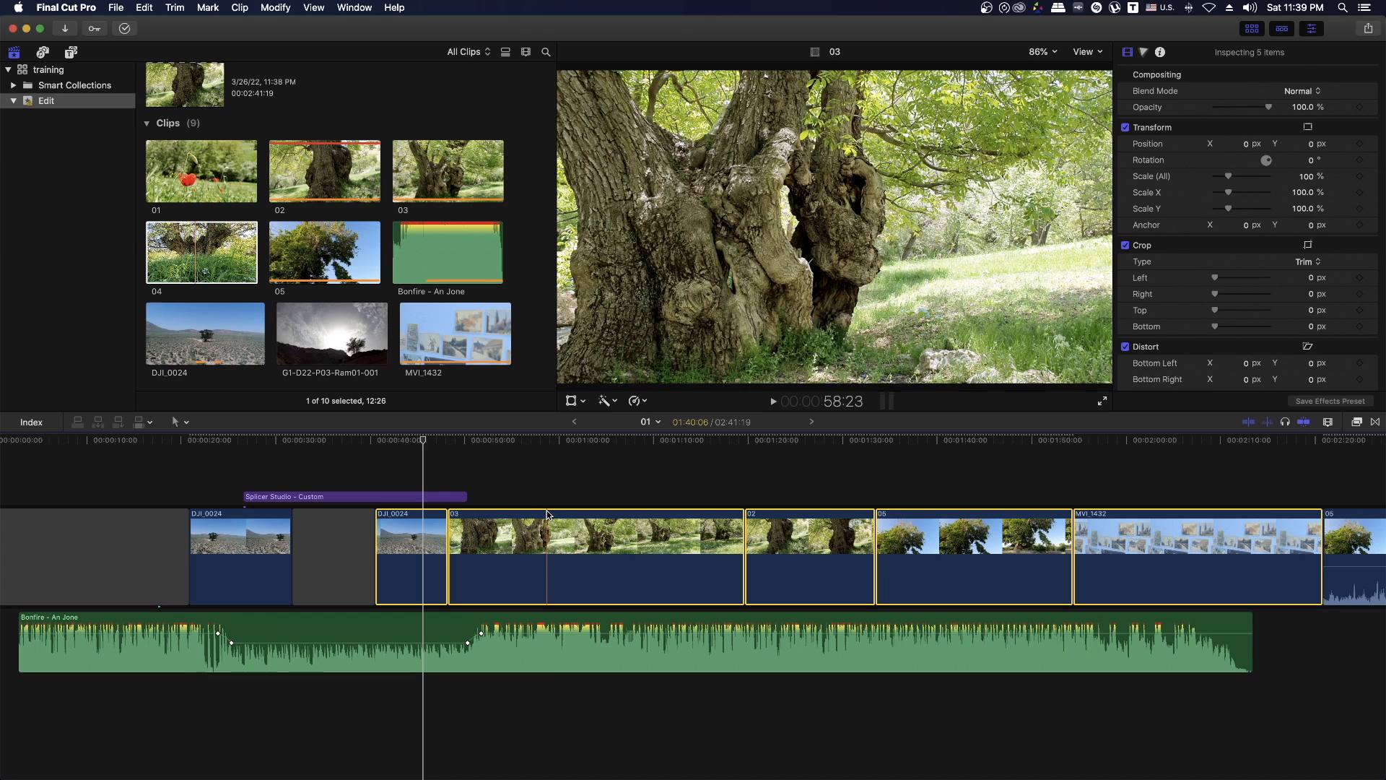
{"action": "key", "text": "BackSpace"}
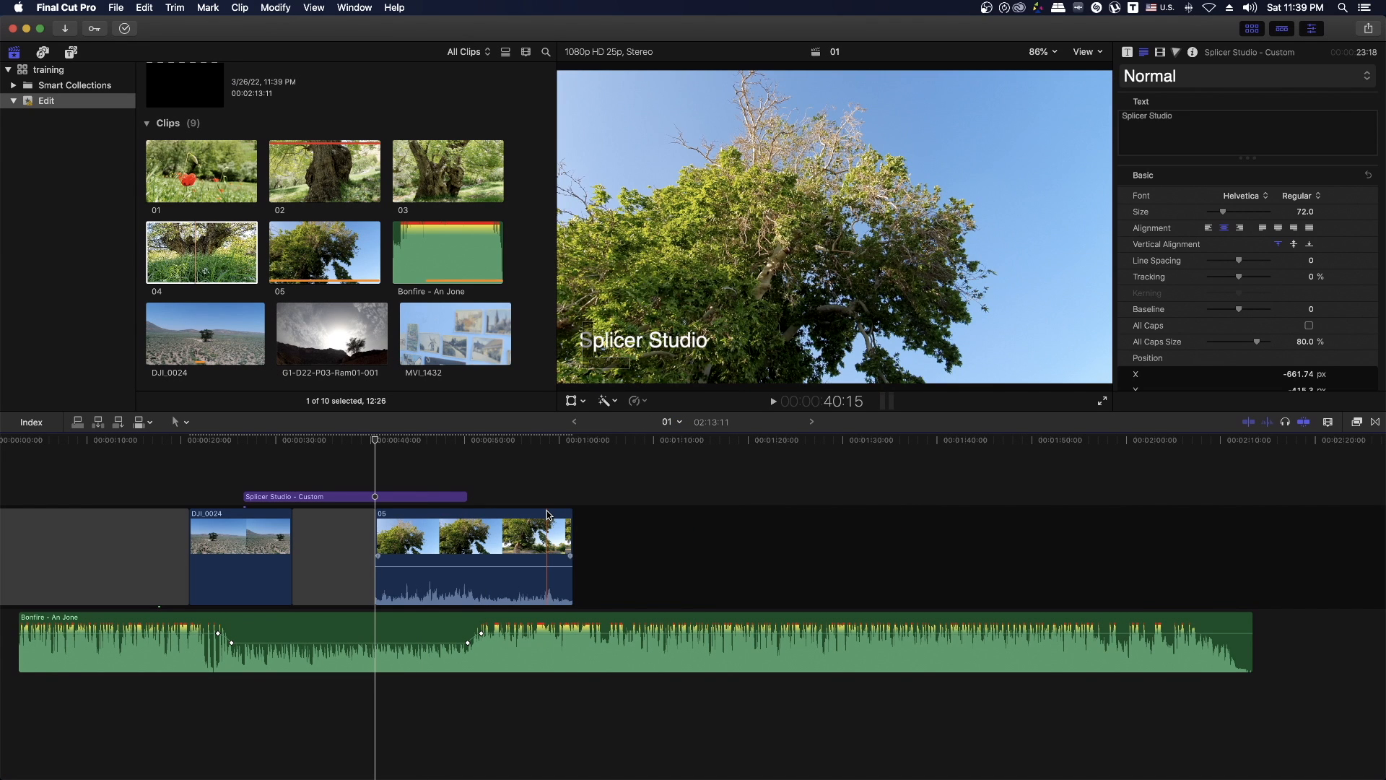
{"action": "key", "text": "super+z"}
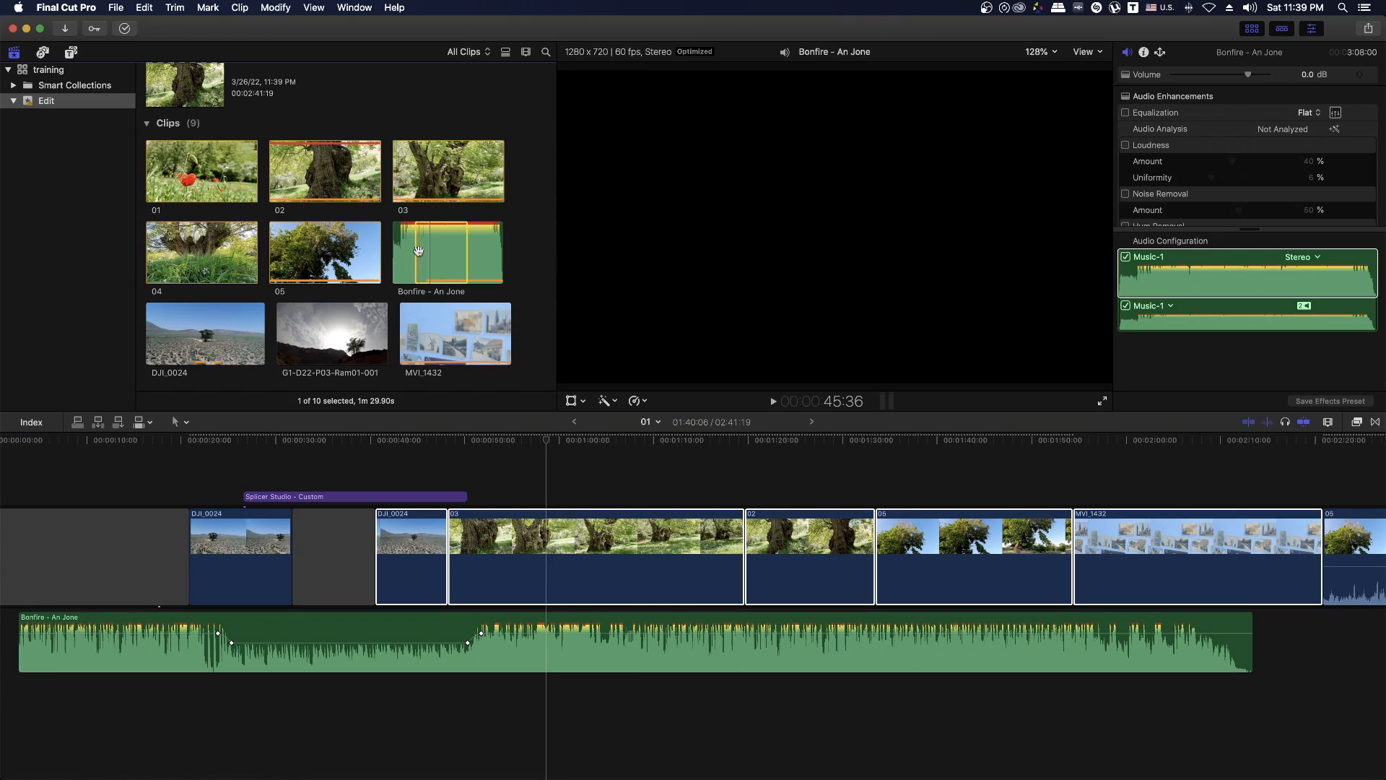
Mark the MVI_1432 source clip as rejected and filter the browser to Rejected clips
{"action": "left_click", "coordinate": [450, 356]}
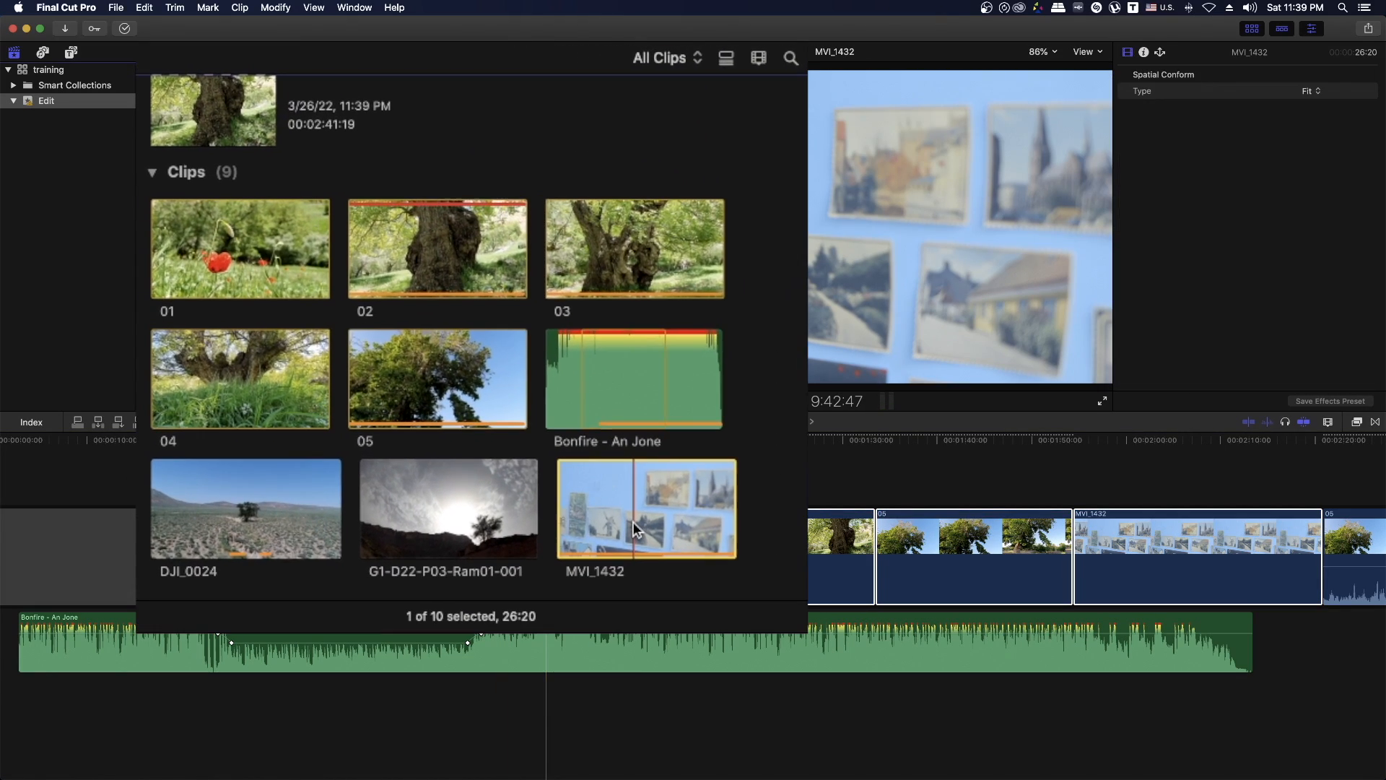
{"action": "key", "text": "Delete"}
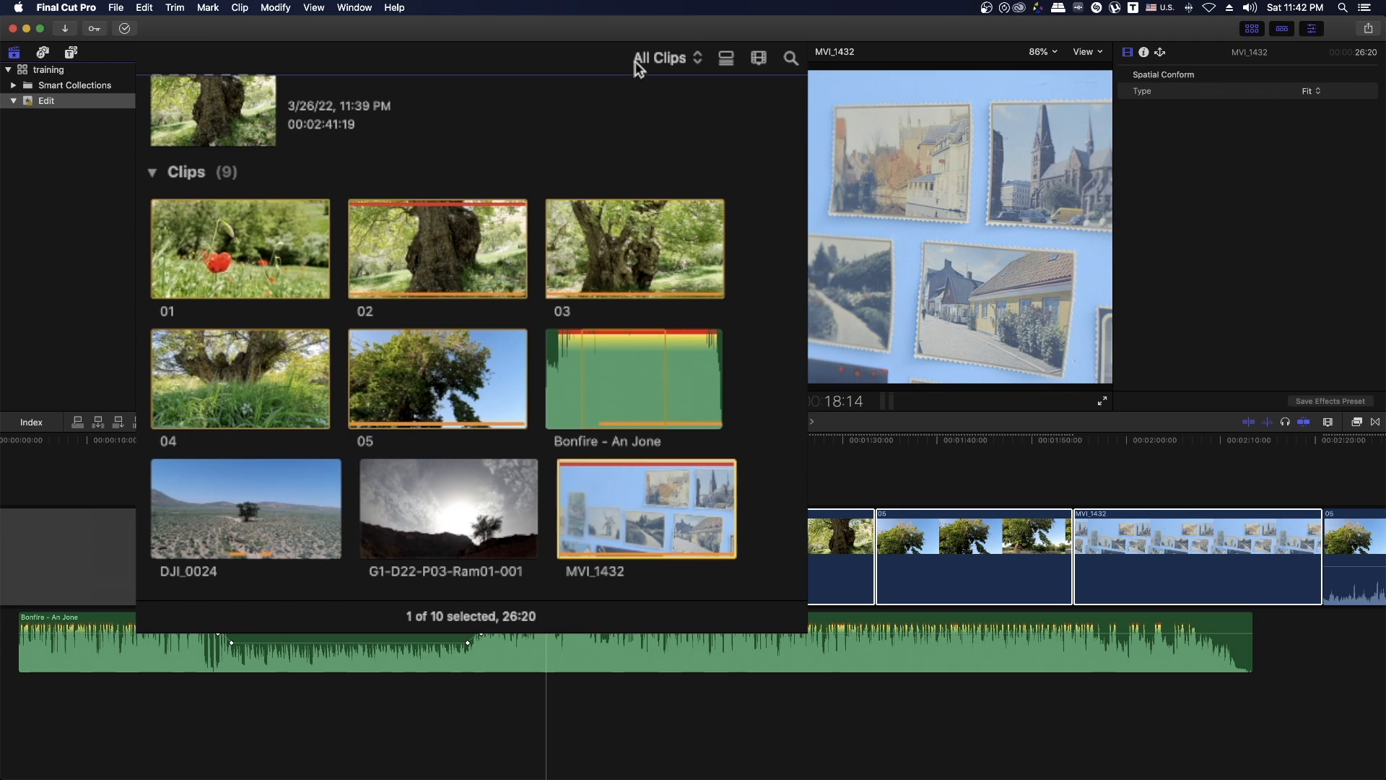
{"action": "left_click", "coordinate": [668, 58]}
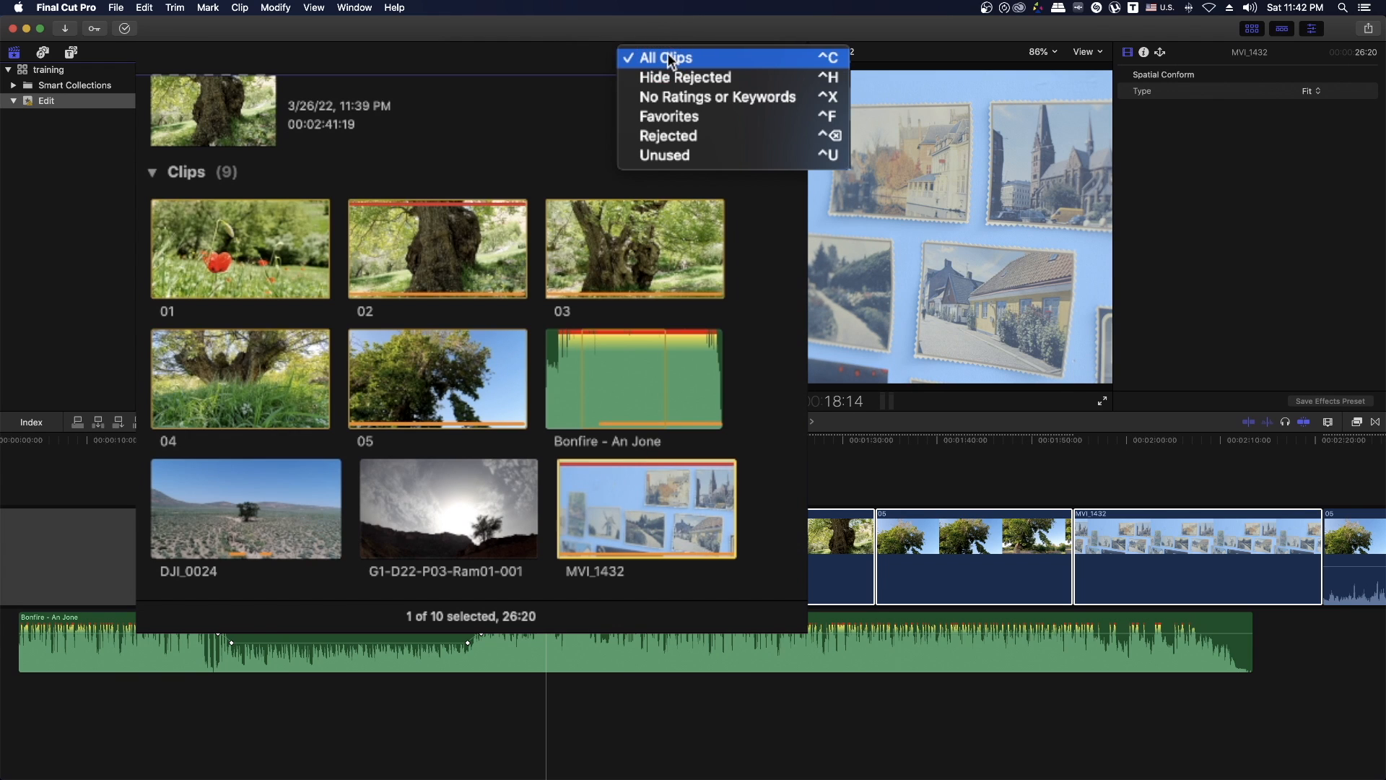
{"action": "left_click", "coordinate": [662, 137]}
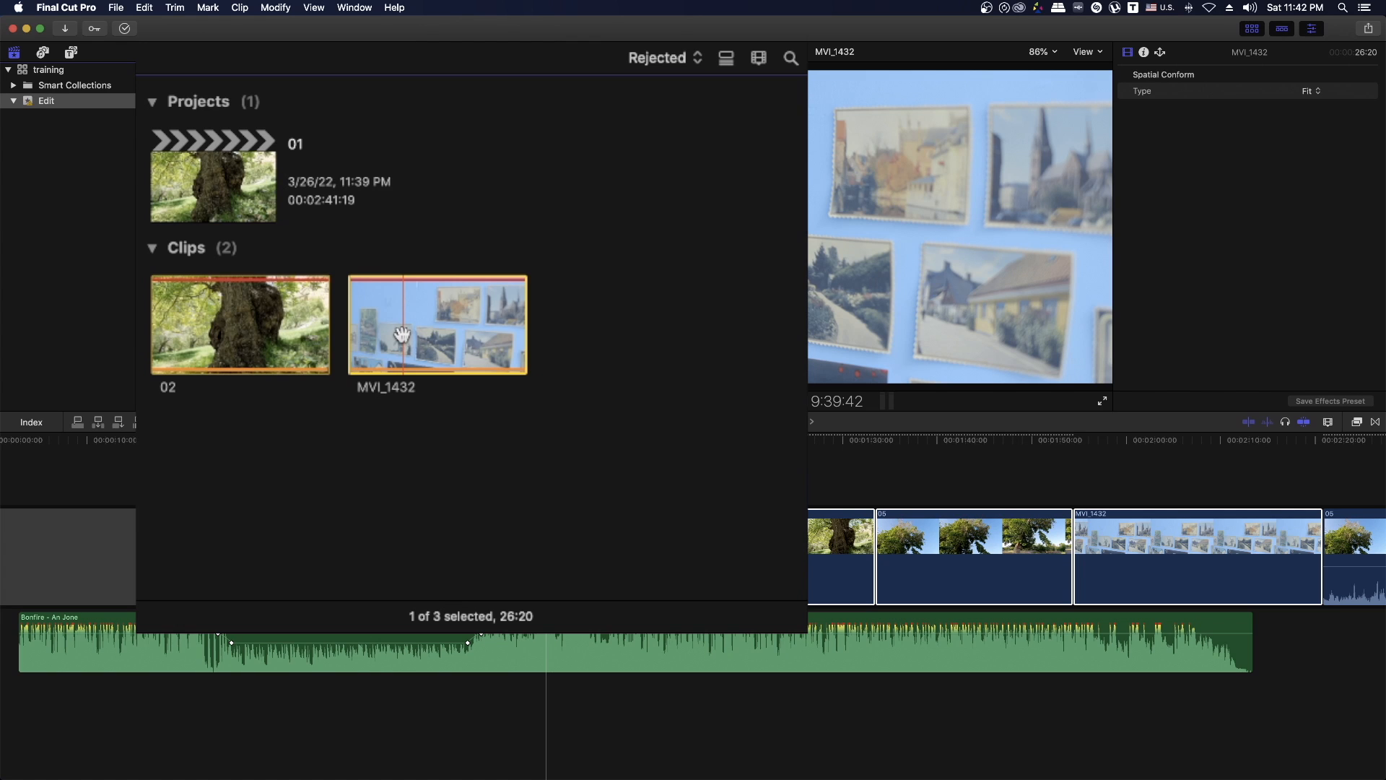
Move the rejected MVI_1432 source clip to the trash
{"action": "right_click", "coordinate": [402, 333]}
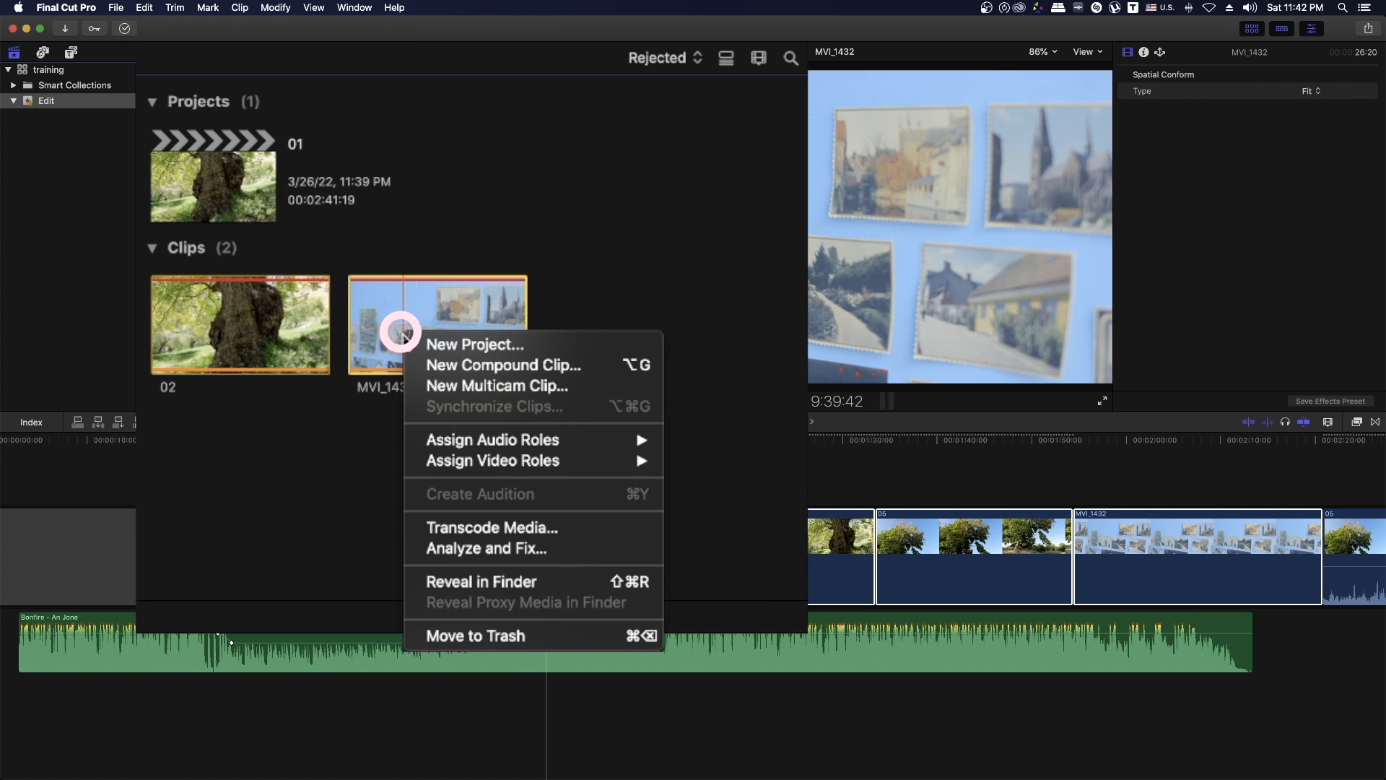
{"action": "left_click", "coordinate": [459, 636]}
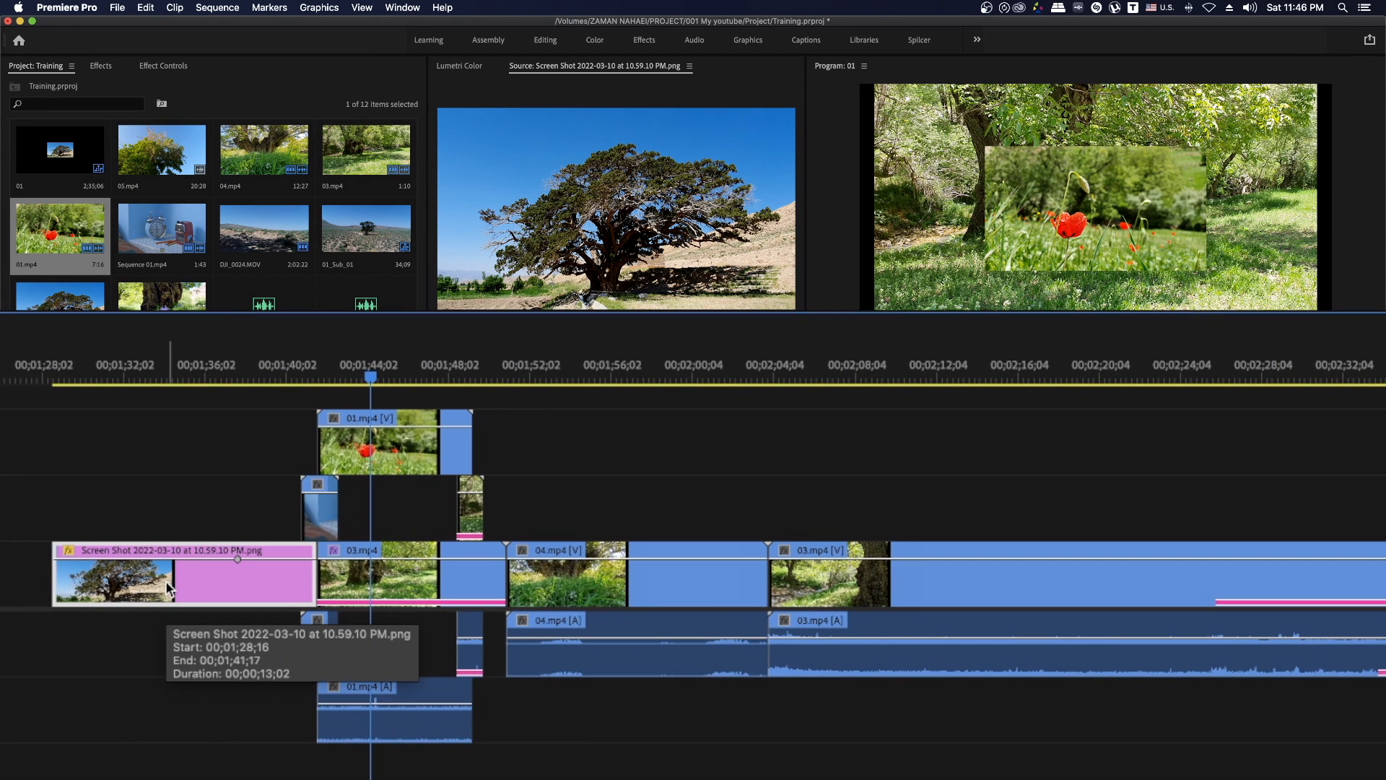
In Premiere Pro, delete the Screen Shot 2022-03-10 PNG clip from the sequence and undo the deletion
{"action": "key", "text": "Delete"}
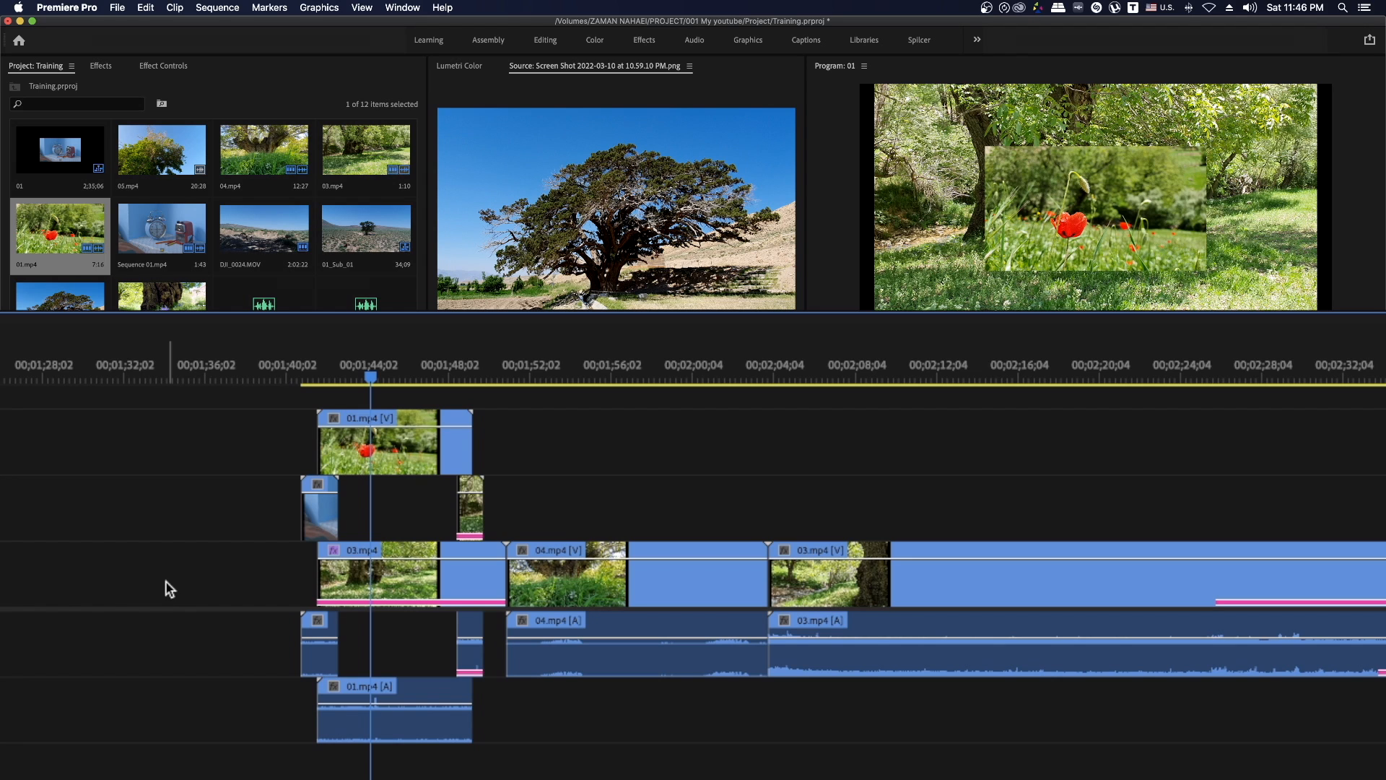
{"action": "key", "text": "super+z"}
Delete the Video 3 01.mp4 clip, the first 03.mp4 clip on Video 1 and the second short clip on Audio 1, and undo the deletion
{"action": "left_click", "coordinate": [375, 444]}
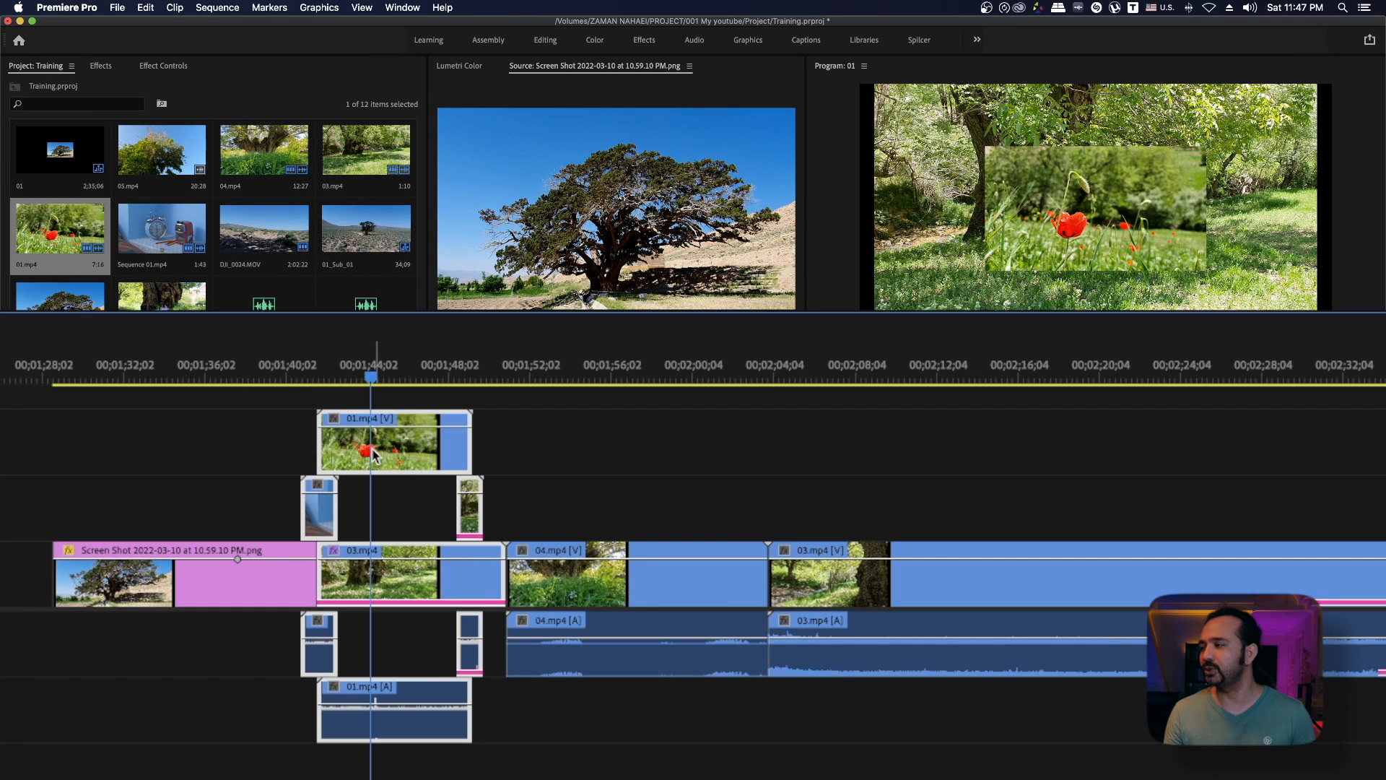
{"action": "left_click", "coordinate": [554, 442]}
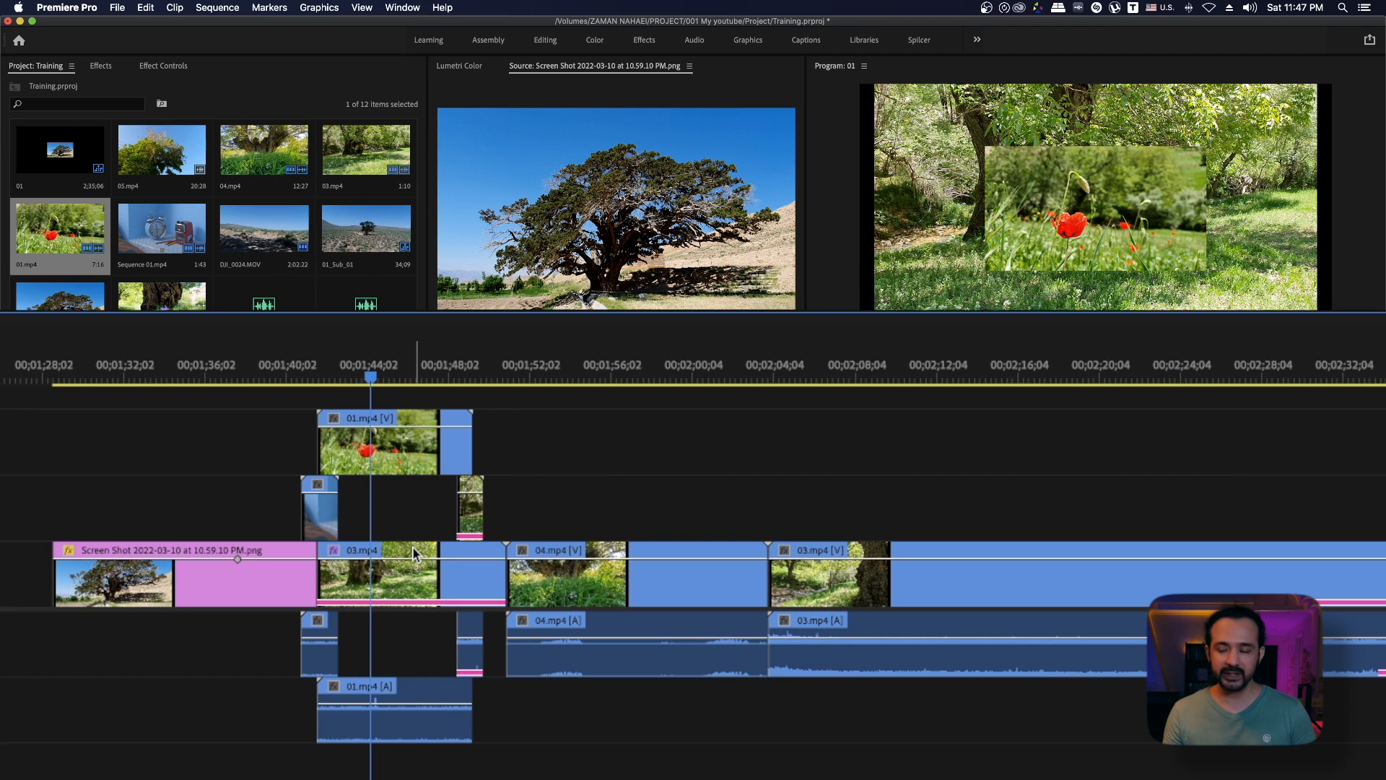
{"action": "left_click", "coordinate": [377, 449]}
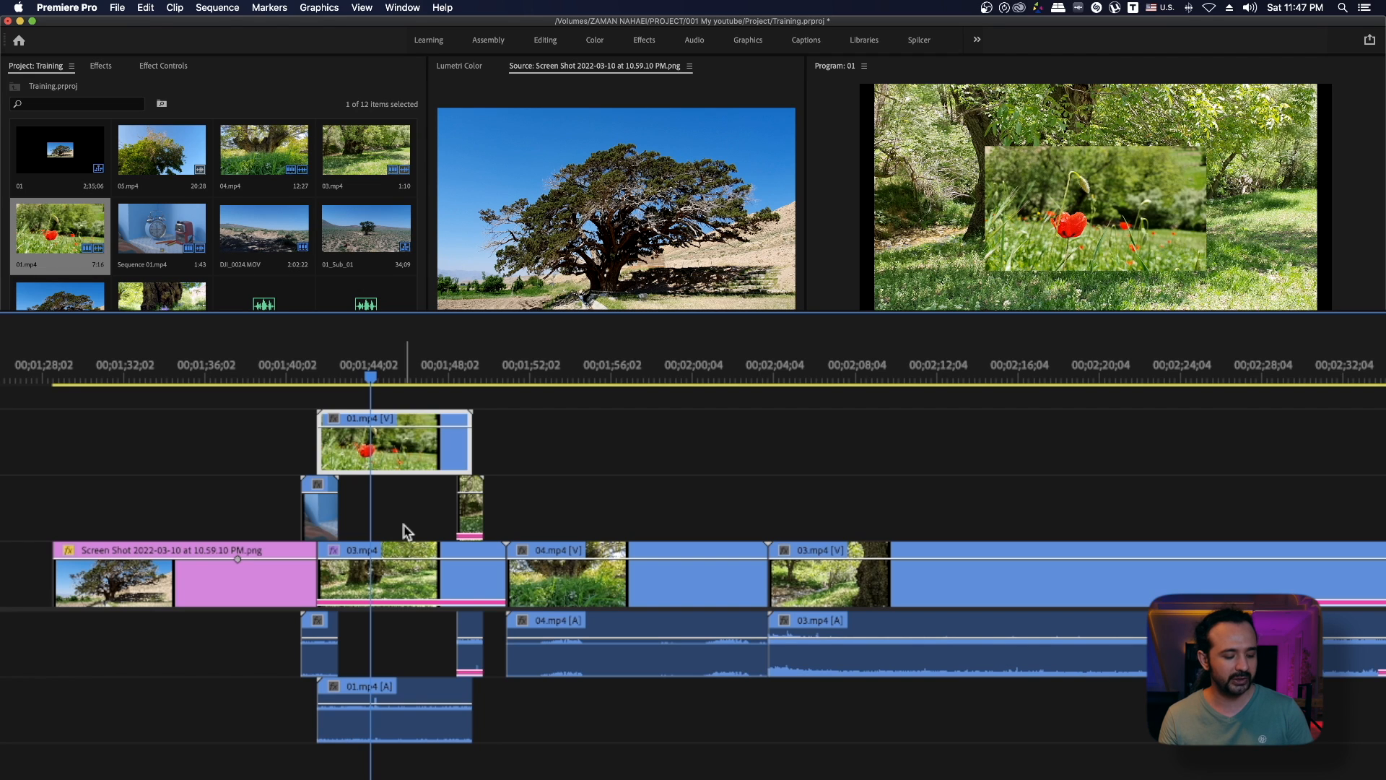
{"action": "left_click", "coordinate": [393, 577], "text": "shift"}
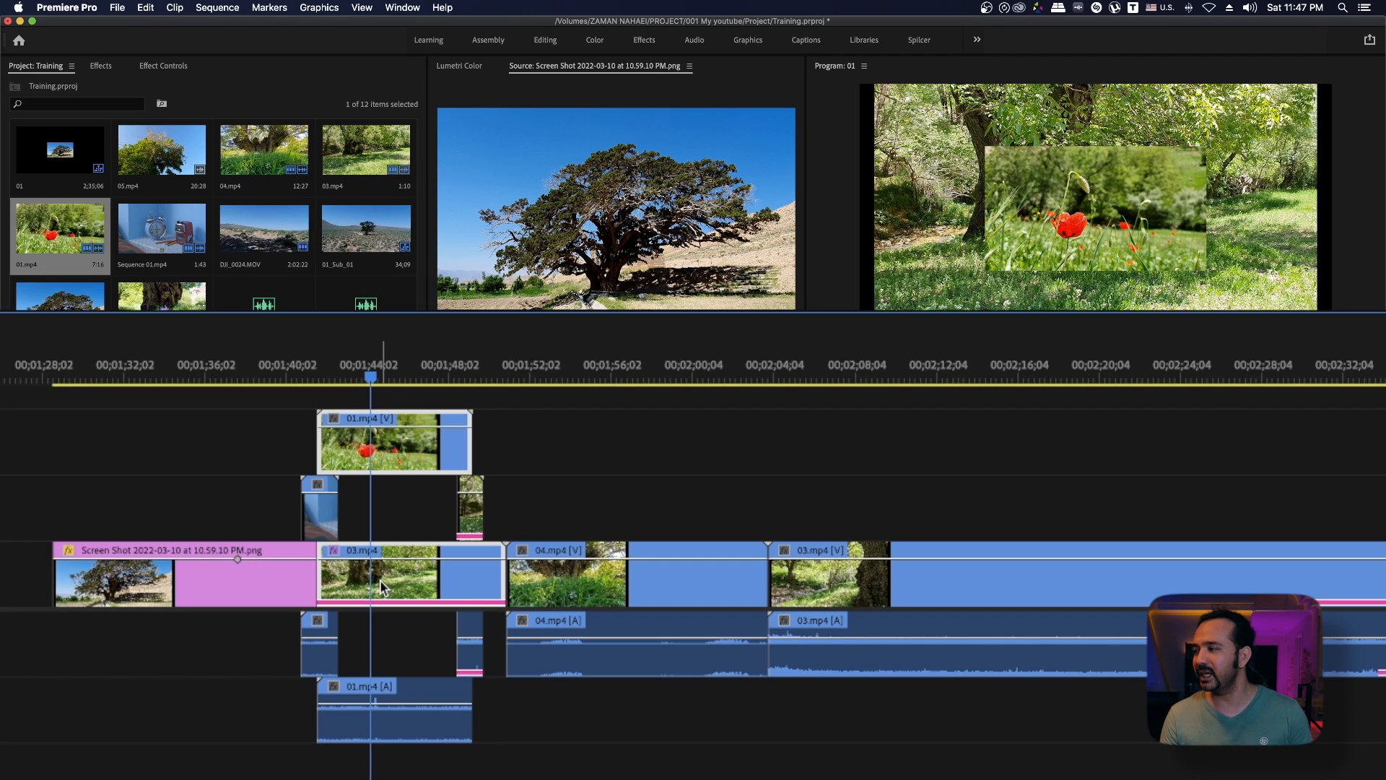
{"action": "left_click", "coordinate": [471, 660], "text": "shift"}
{"action": "key", "text": "Delete"}
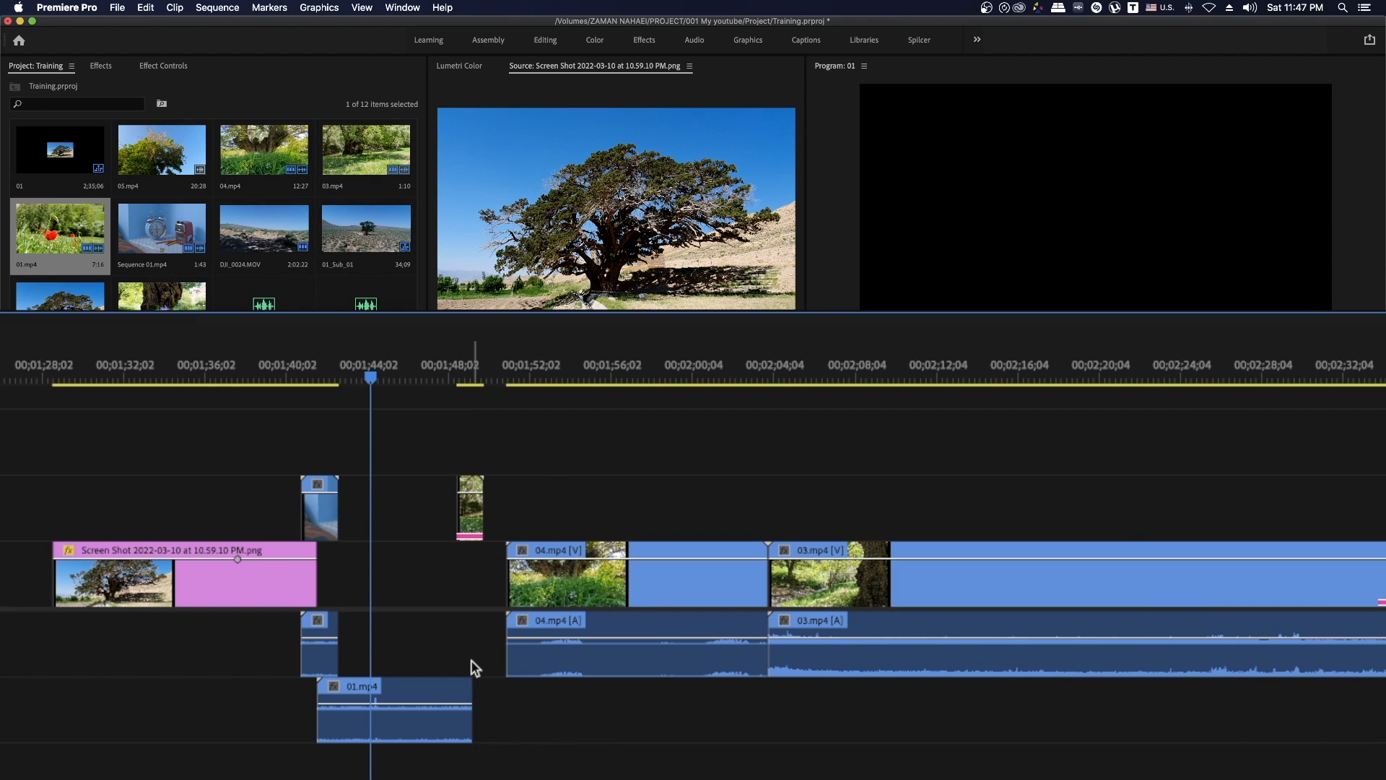
{"action": "key", "text": "super+z"}
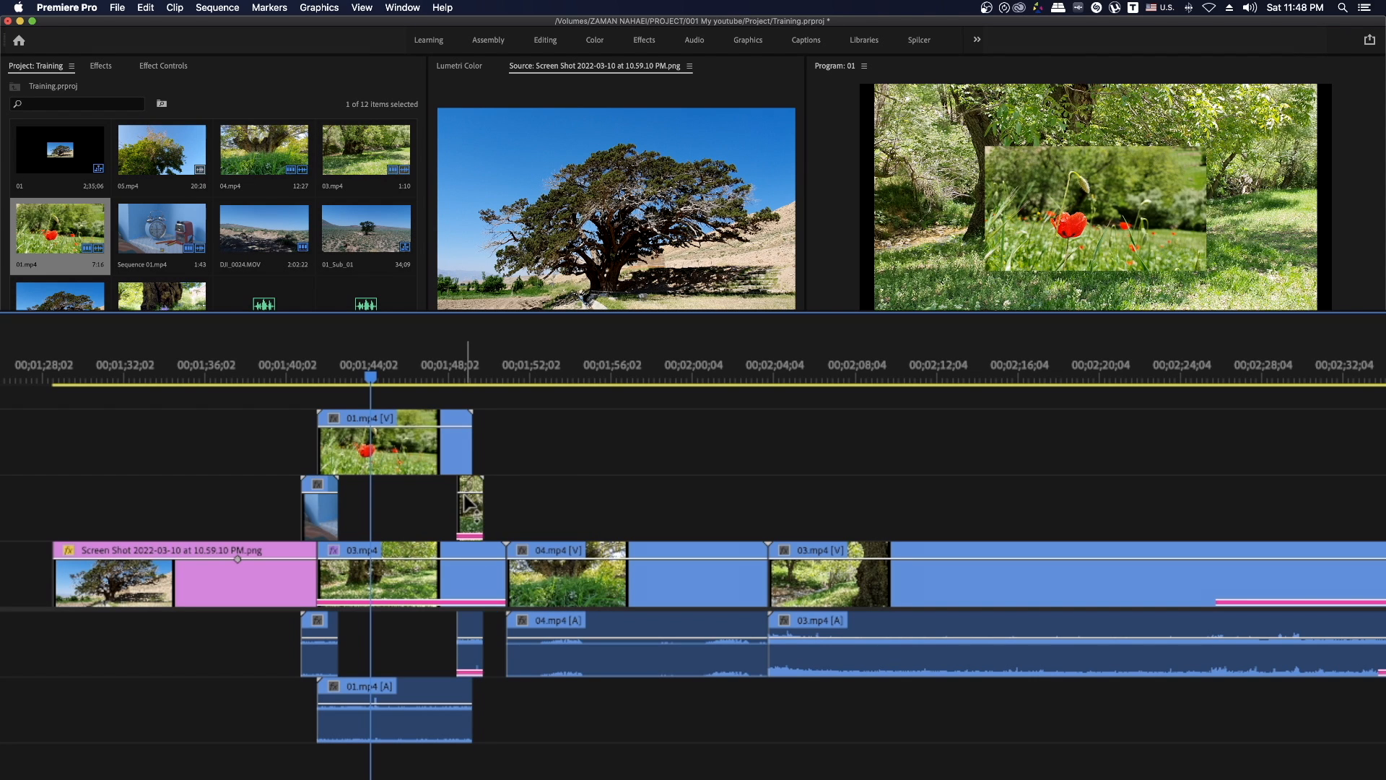
Mark the range from 00;01;44;06 to 00;01;46;27, lift it from the tracks other than Video 1, and undo the lift
{"action": "key", "text": "i"}
{"action": "left_click", "coordinate": [426, 369]}
{"action": "key", "text": "o"}
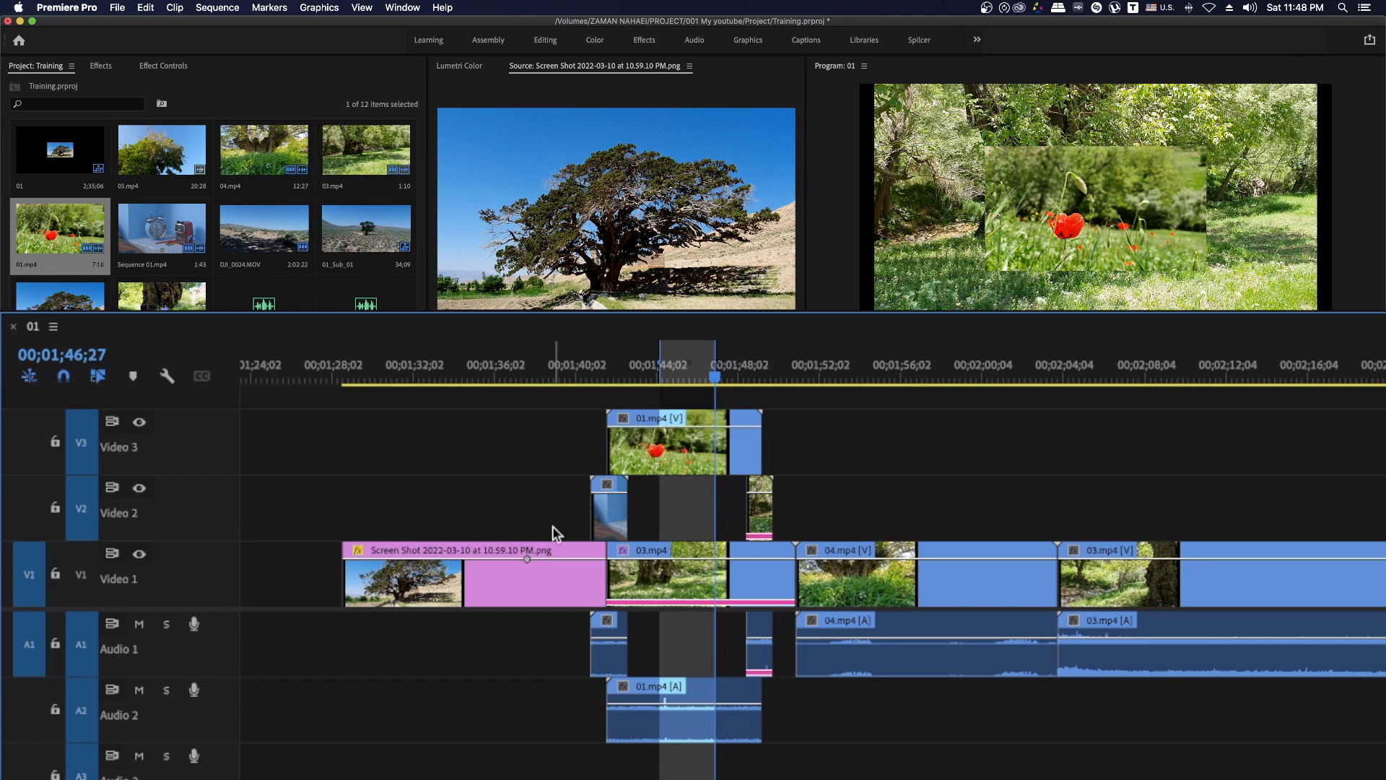
{"action": "key", "text": "semicolon"}
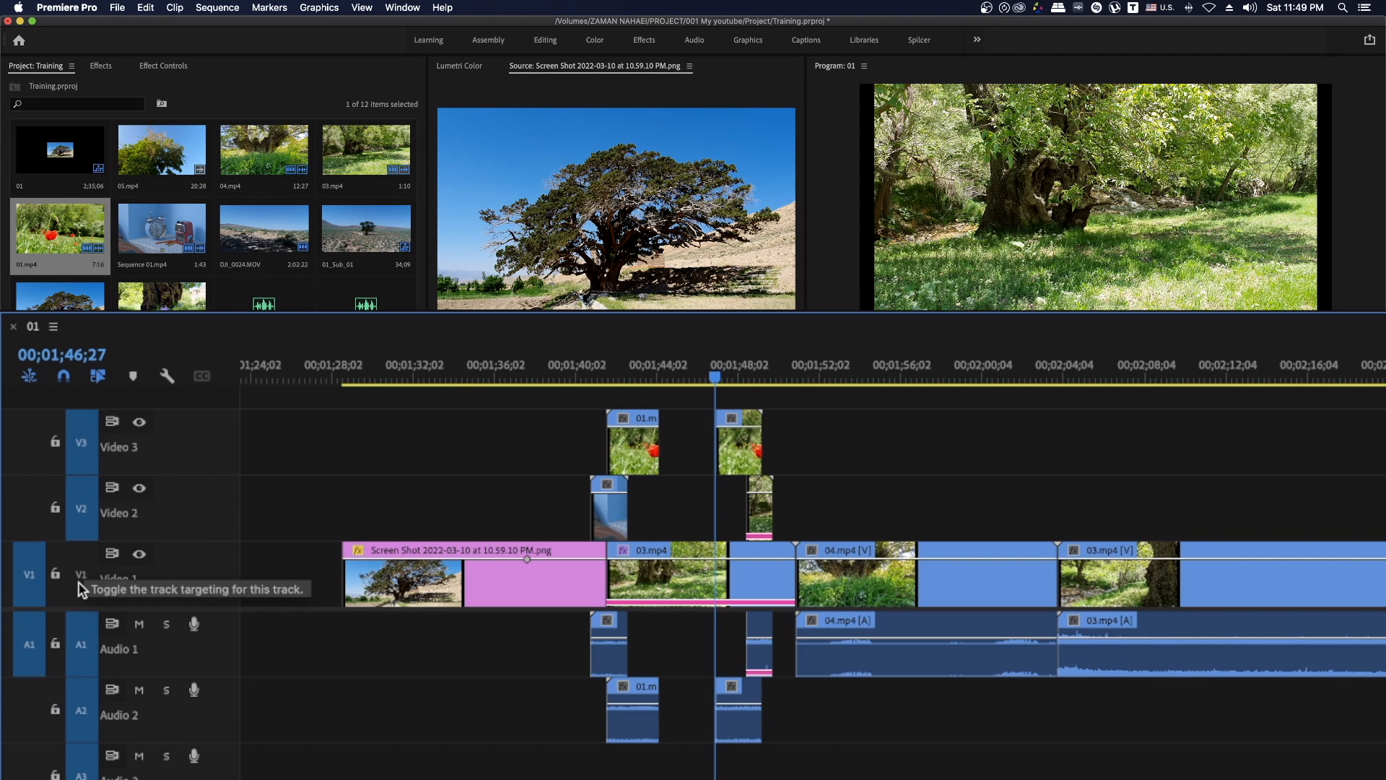
{"action": "key", "text": "super+z"}
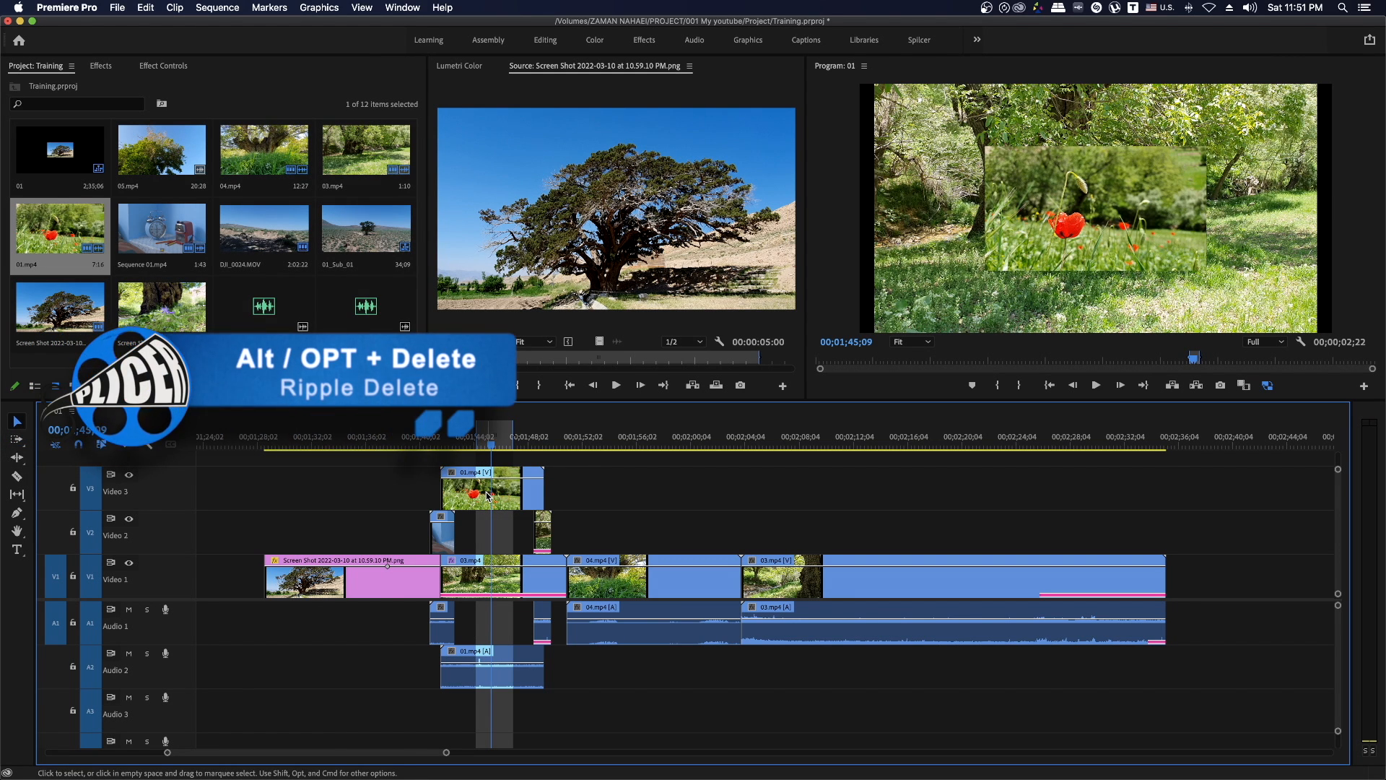
Ripple delete the marked range from the sequence so the following clips close the gap
{"action": "key", "text": "alt+Delete"}
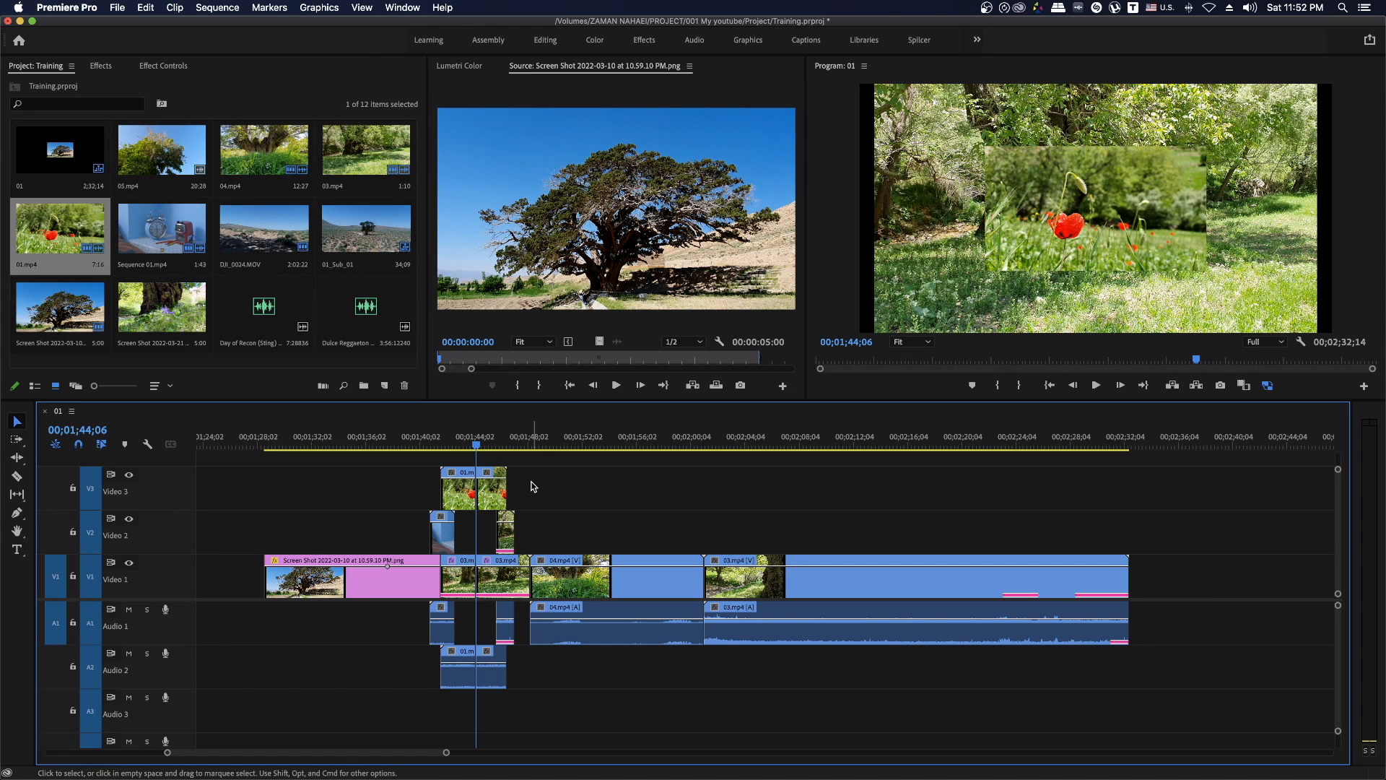
Delete all clips from the Screen Shot 2022-03-10 PNG through 04.mp4 on every track, and undo the deletion
{"action": "mouse_move", "coordinate": [548, 457]}
{"action": "left_mouse_down"}
{"action": "mouse_move", "coordinate": [433, 653]}
{"action": "mouse_move", "coordinate": [372, 602]}
{"action": "left_mouse_up"}
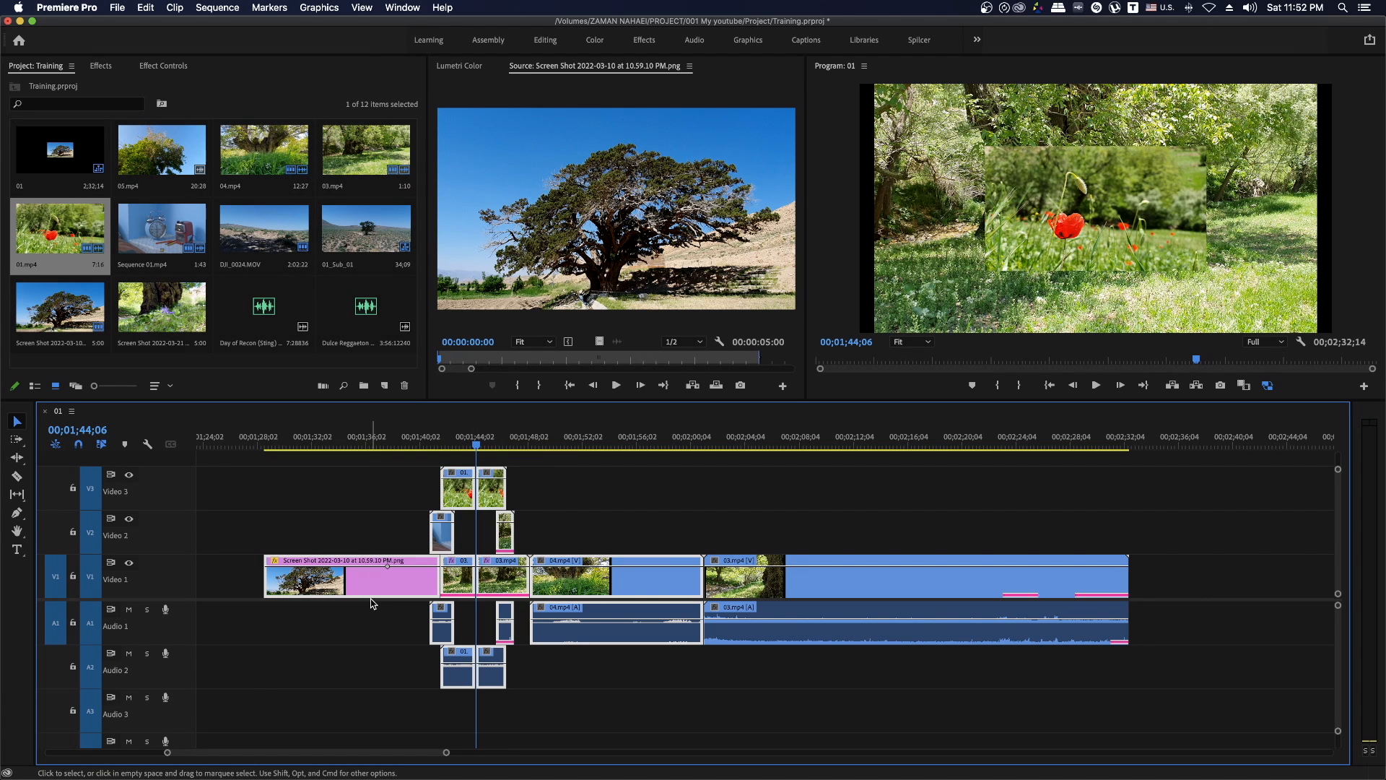
{"action": "key", "text": "Delete"}
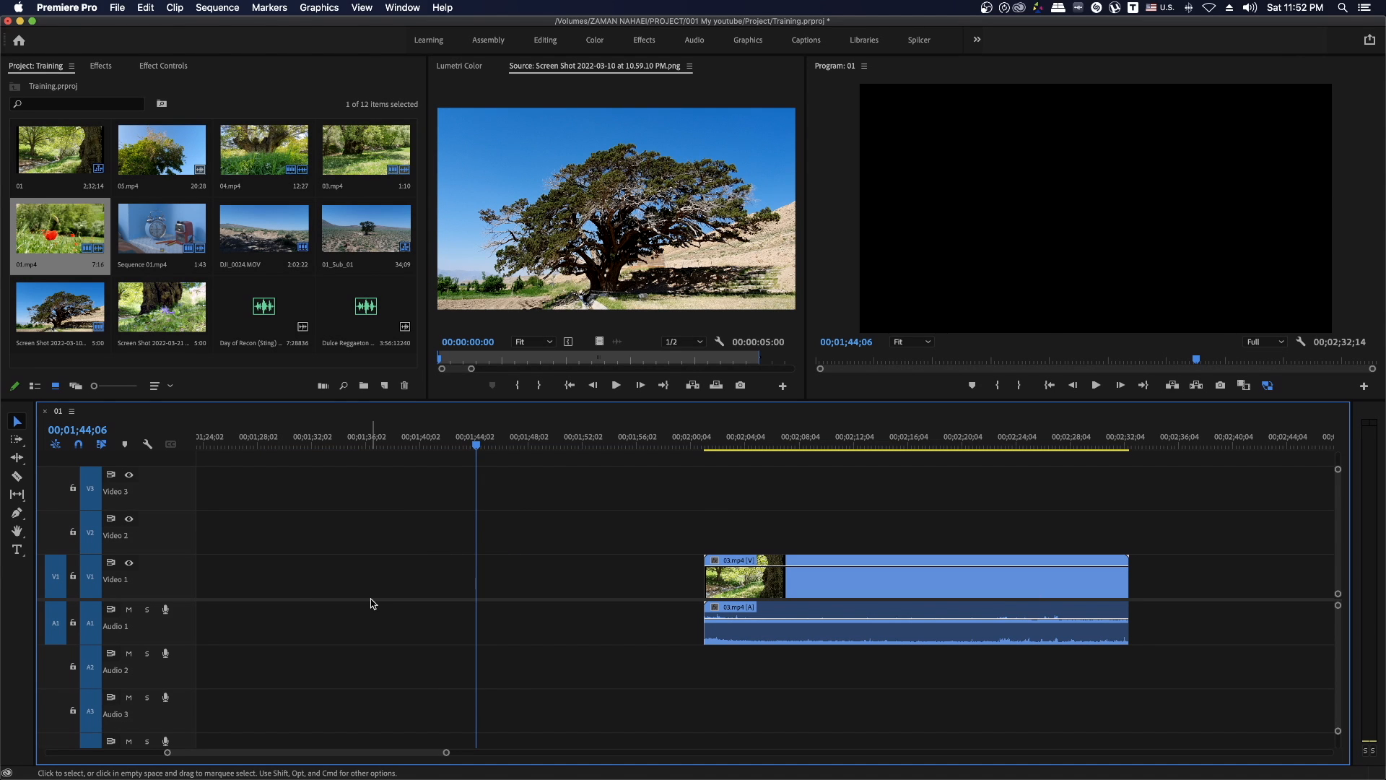
{"action": "key", "text": "super+z"}
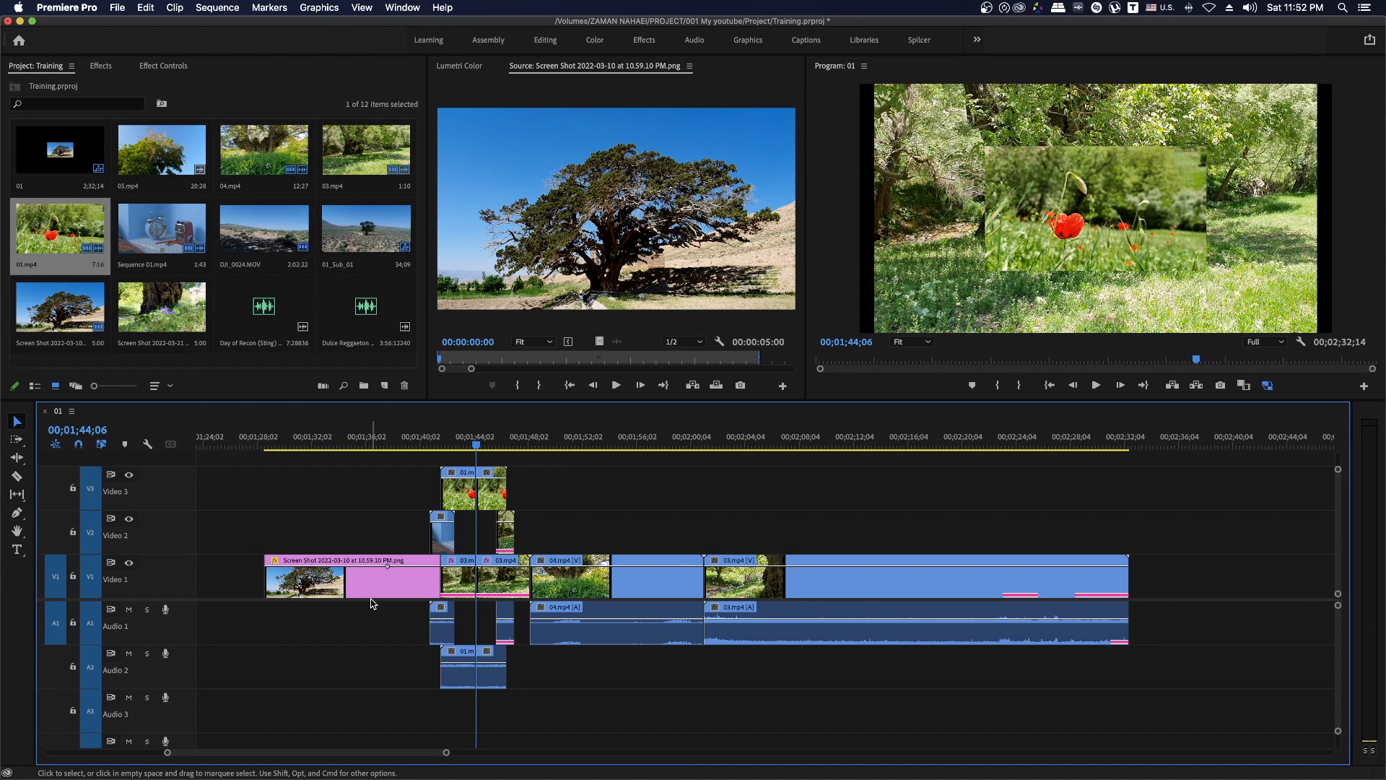
Select all clips in the sequence, try selecting forward from different clips with the Track Select Forward tool, and clear the selection
{"action": "key", "text": "super+a"}
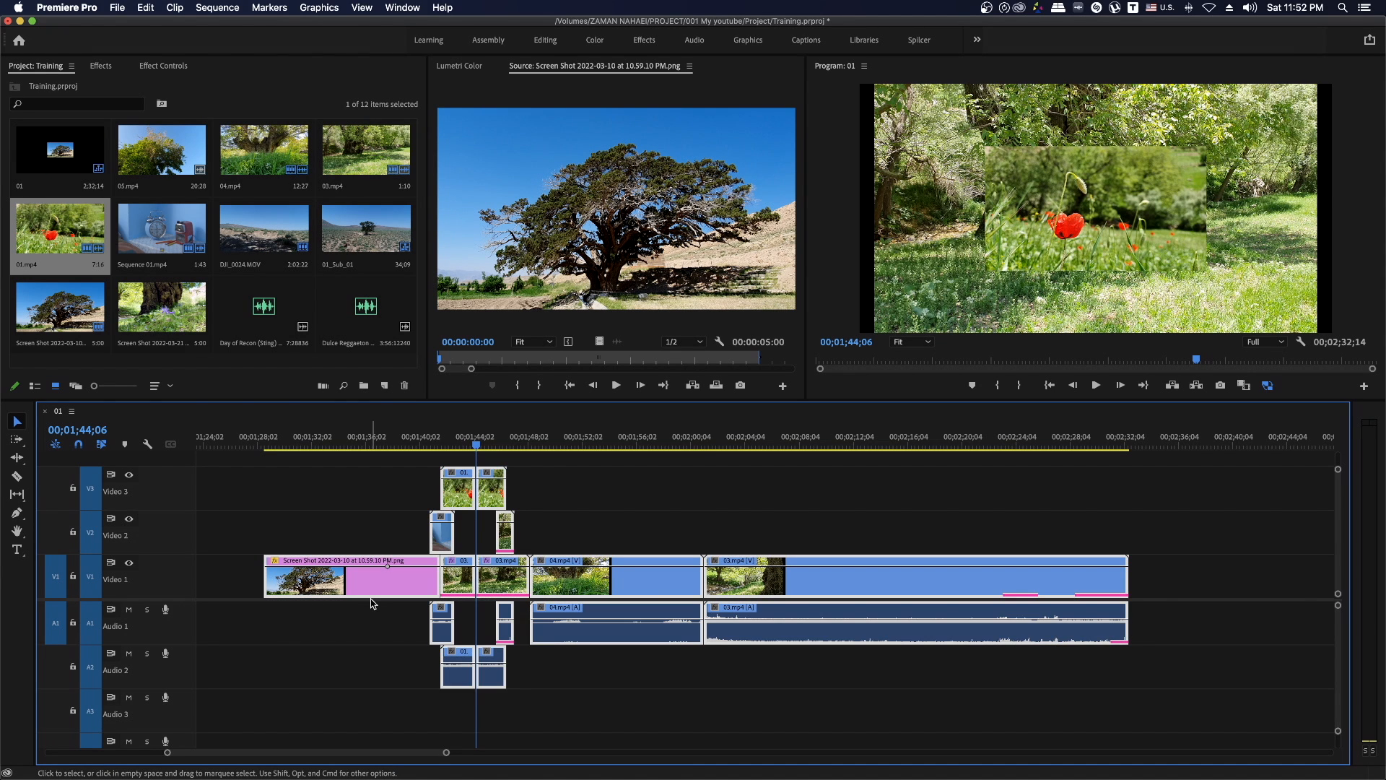
{"action": "left_click", "coordinate": [372, 603]}
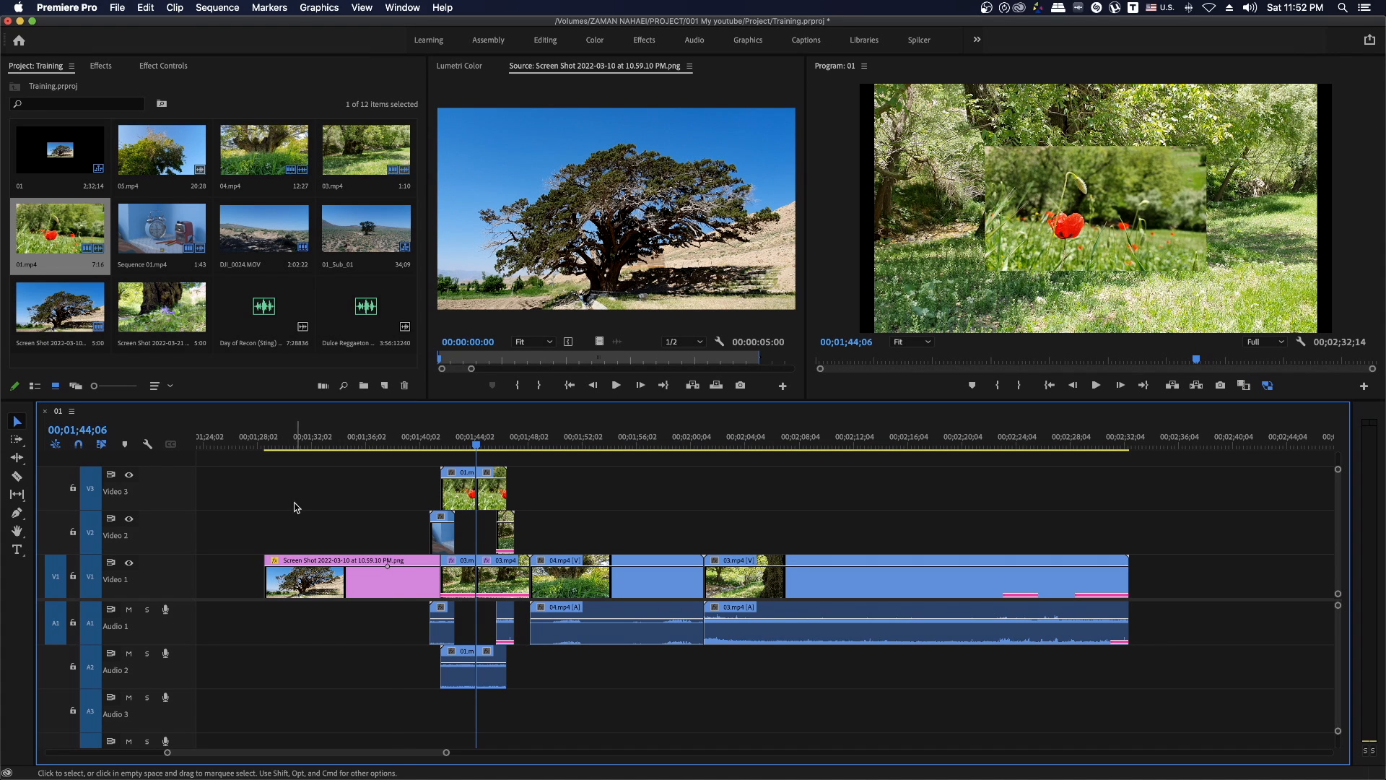
{"action": "left_click", "coordinate": [18, 438]}
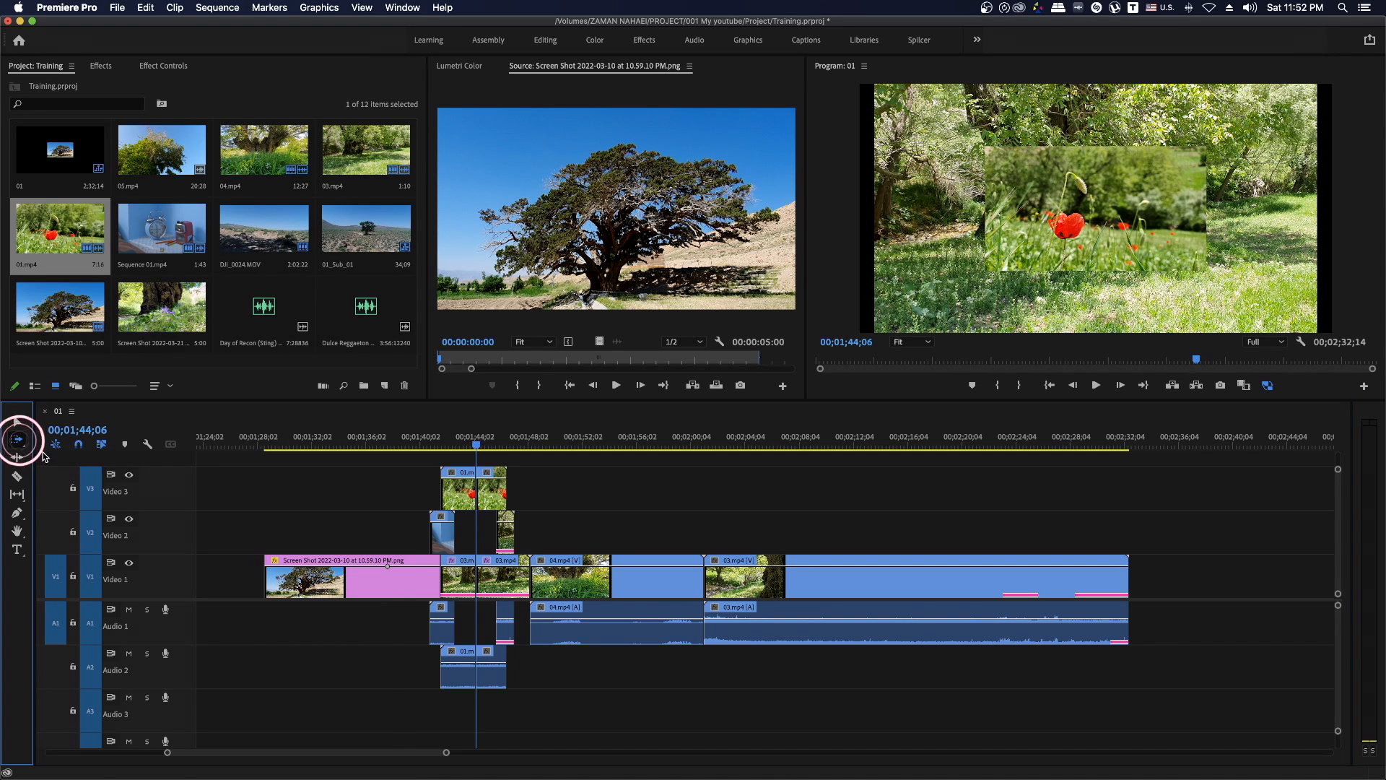
{"action": "left_click", "coordinate": [552, 503]}
{"action": "left_click", "coordinate": [345, 581]}
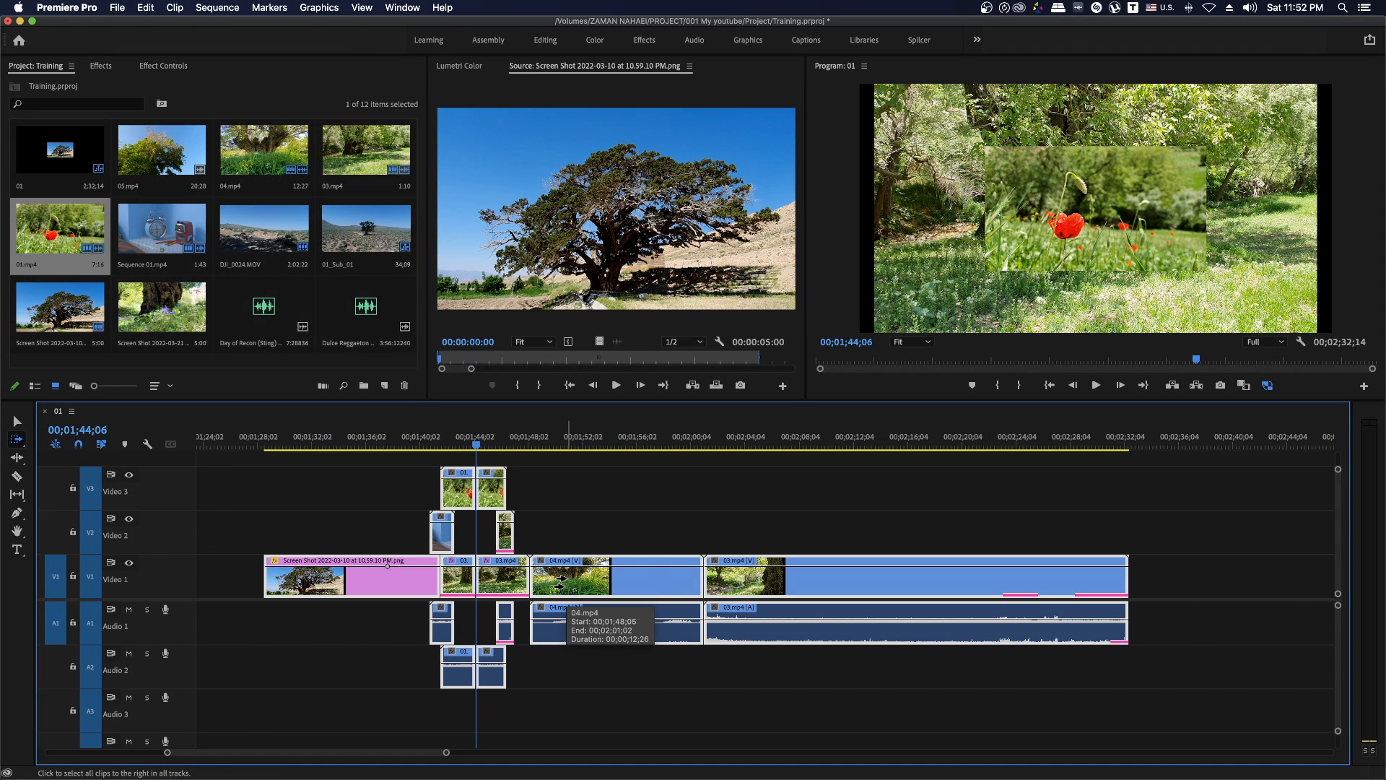
{"action": "left_click", "coordinate": [562, 577]}
{"action": "key", "text": "v"}
{"action": "left_click", "coordinate": [571, 533]}
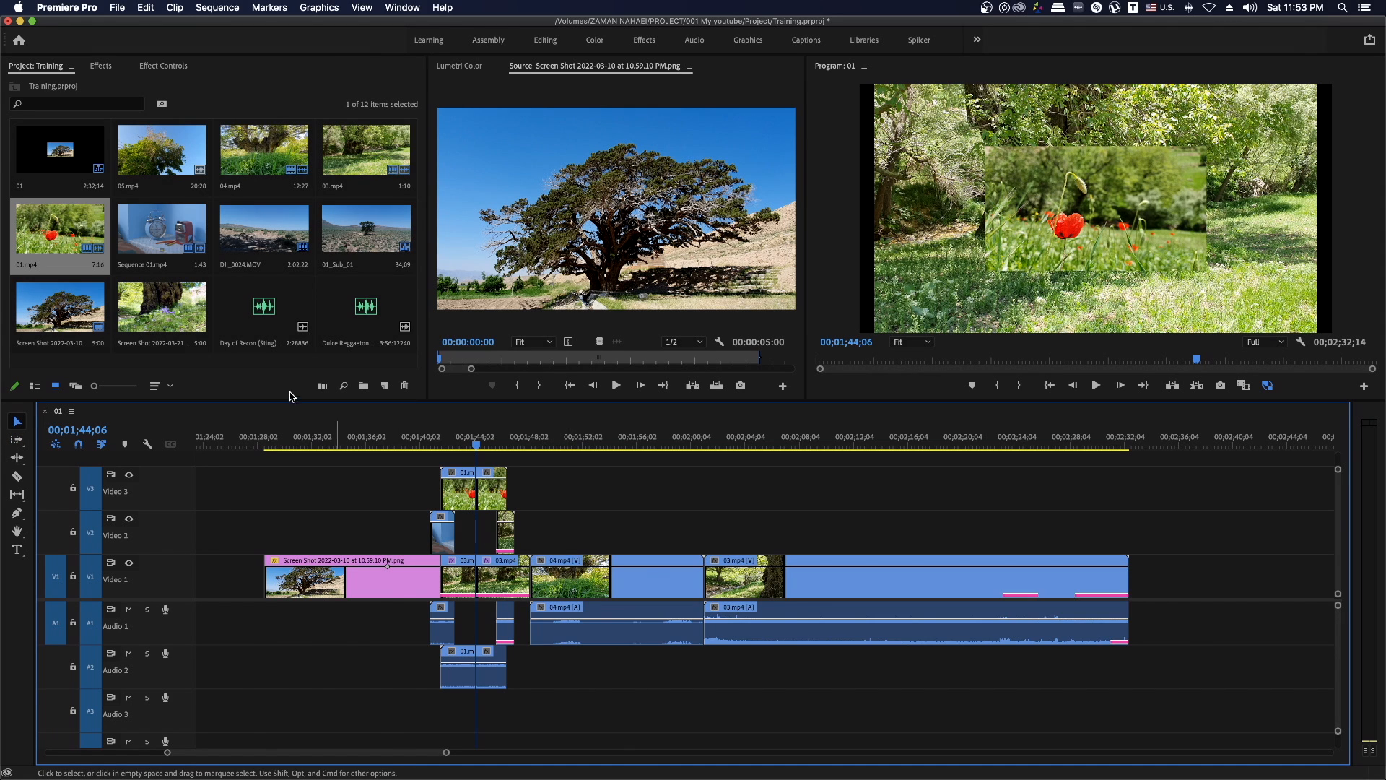
Delete 01.mp4, Sequence 01.mp4 and the Screen Shot 2022-03-21 image from the project along with their sequence references, and undo the deletion
{"action": "left_click", "coordinate": [193, 311], "text": "super"}
{"action": "left_click", "coordinate": [163, 217], "text": "super"}
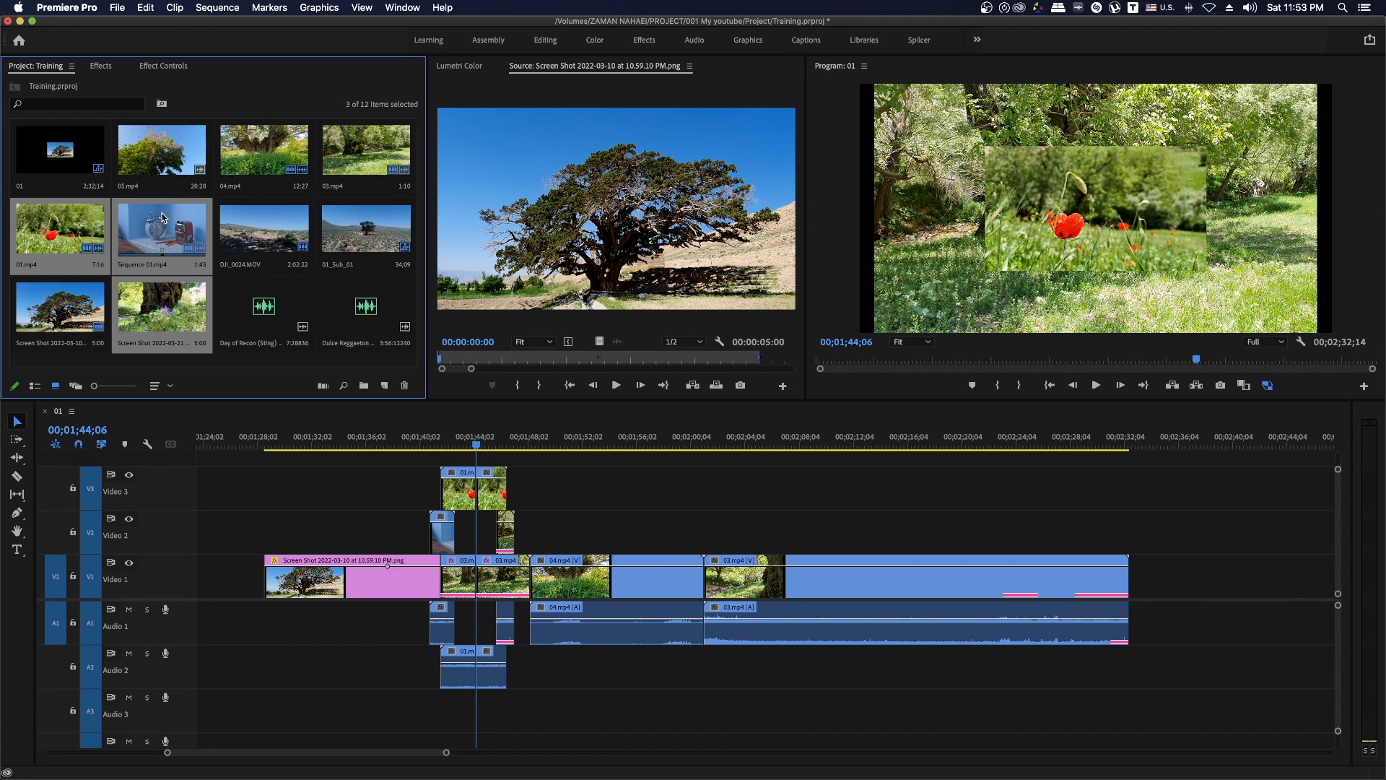
{"action": "key", "text": "Delete"}
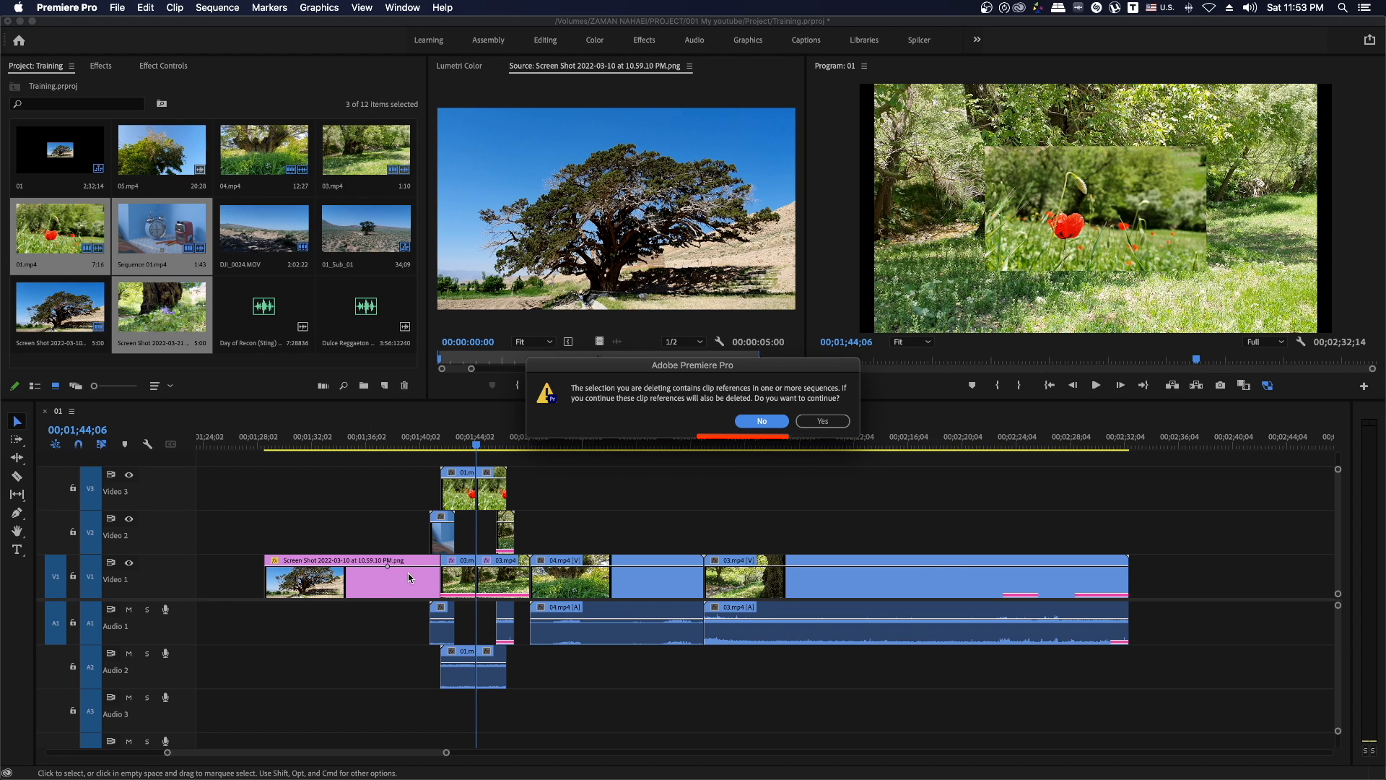
{"action": "left_click", "coordinate": [823, 421]}
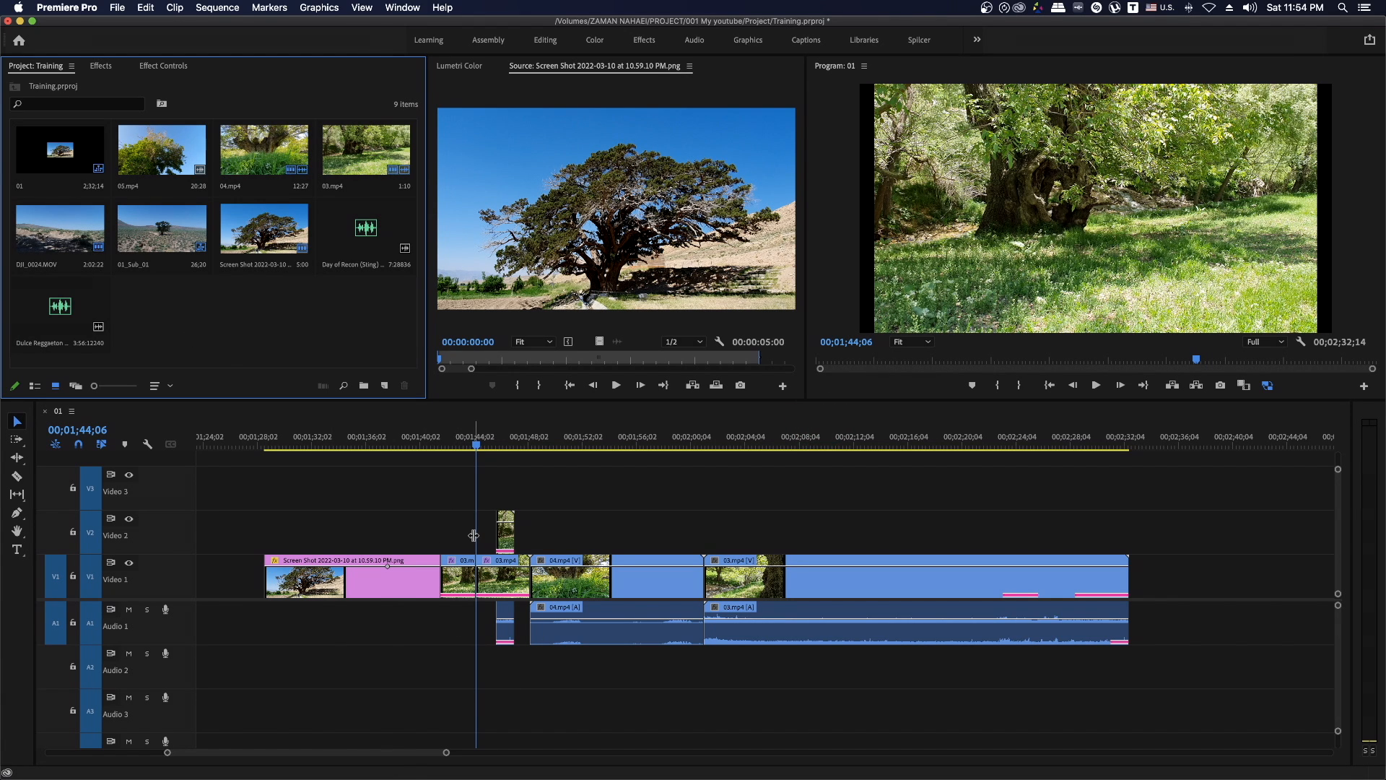
{"action": "key", "text": "super+z"}
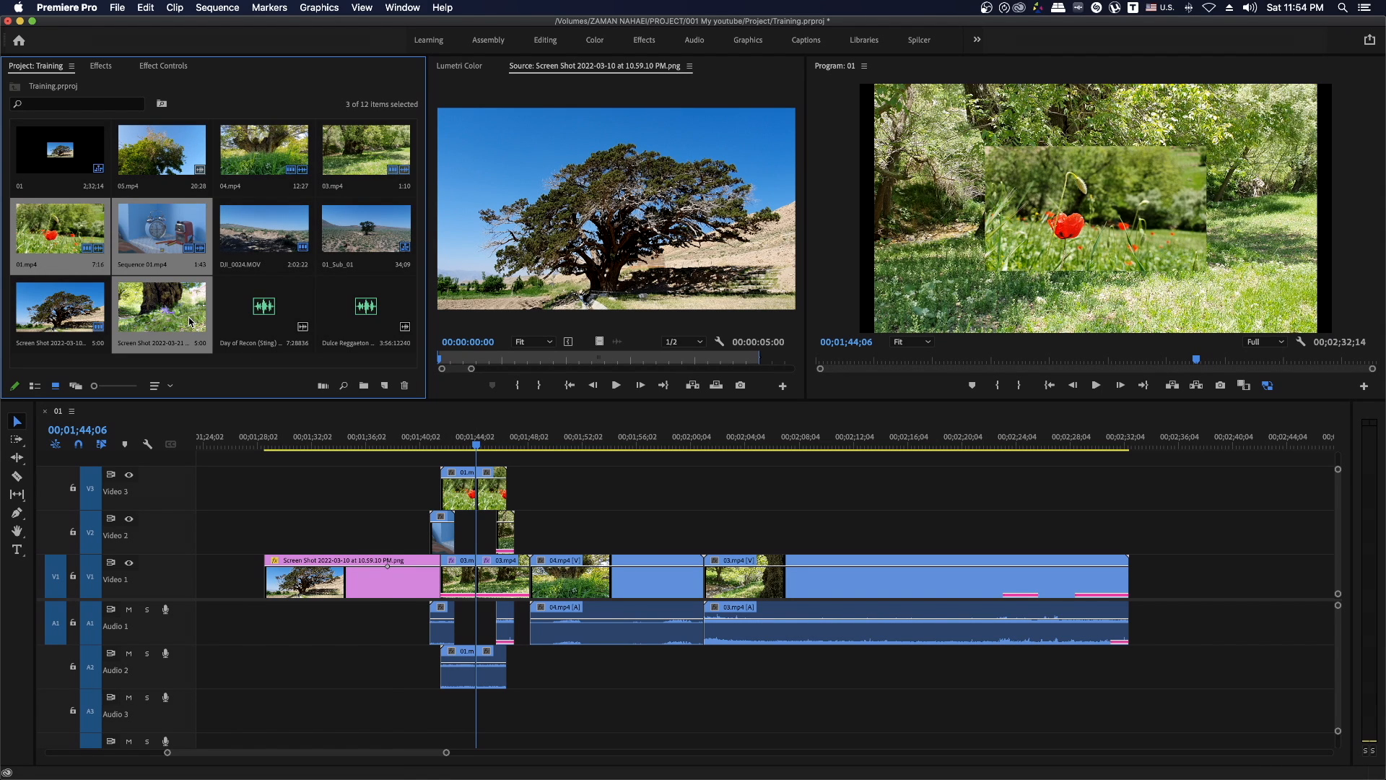
Show the project items as a list, select the items from DJI_0024.MOV through 05.mp4, and clear the selection
{"action": "left_click", "coordinate": [79, 309]}
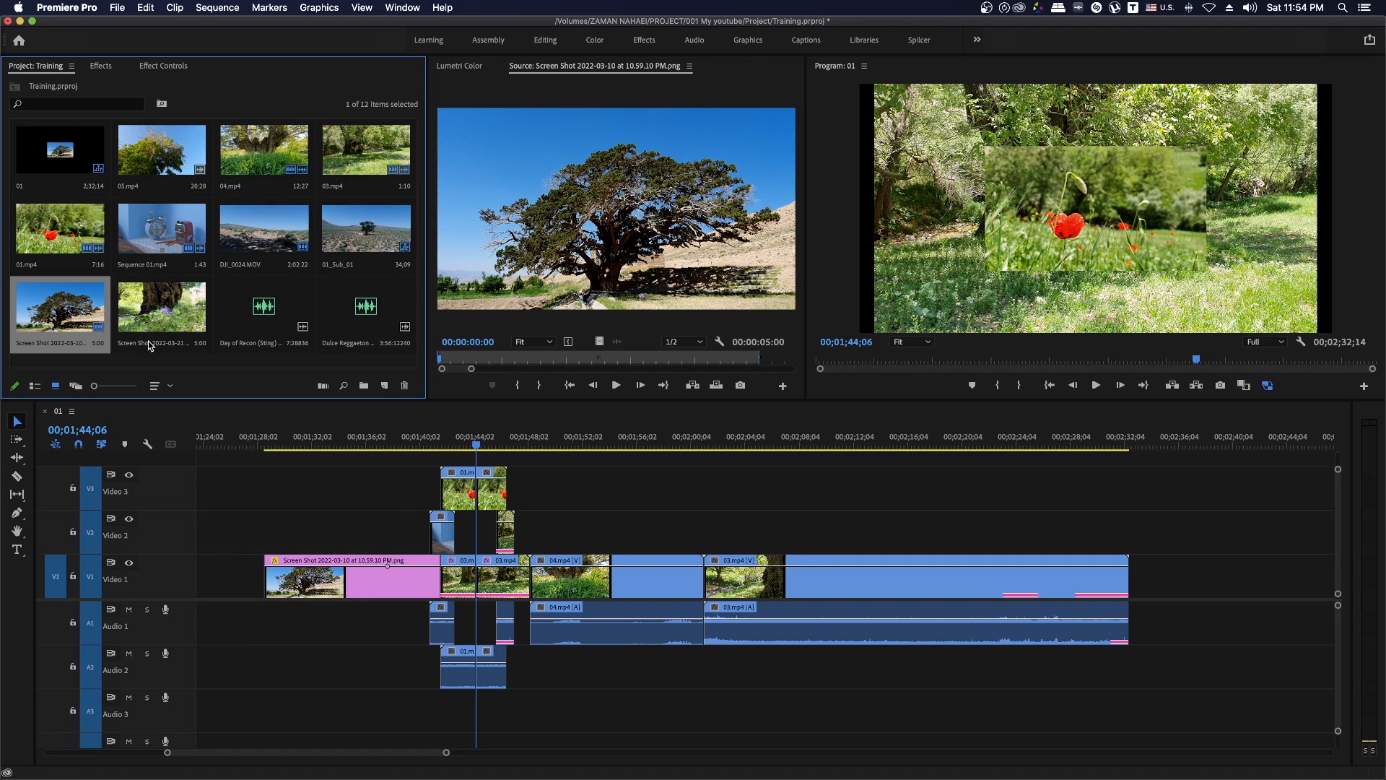
{"action": "left_click", "coordinate": [34, 386]}
{"action": "left_click", "coordinate": [65, 190]}
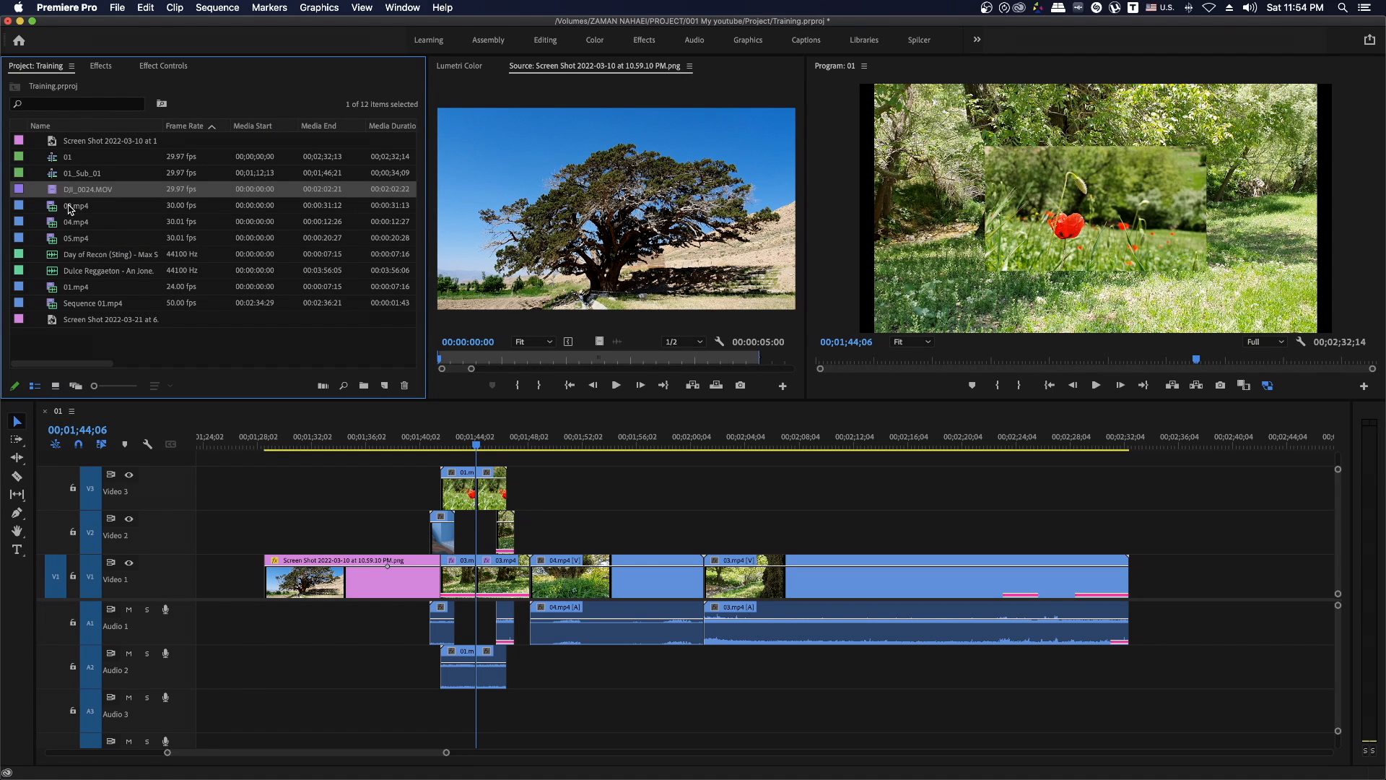
{"action": "left_click", "coordinate": [61, 245], "text": "shift"}
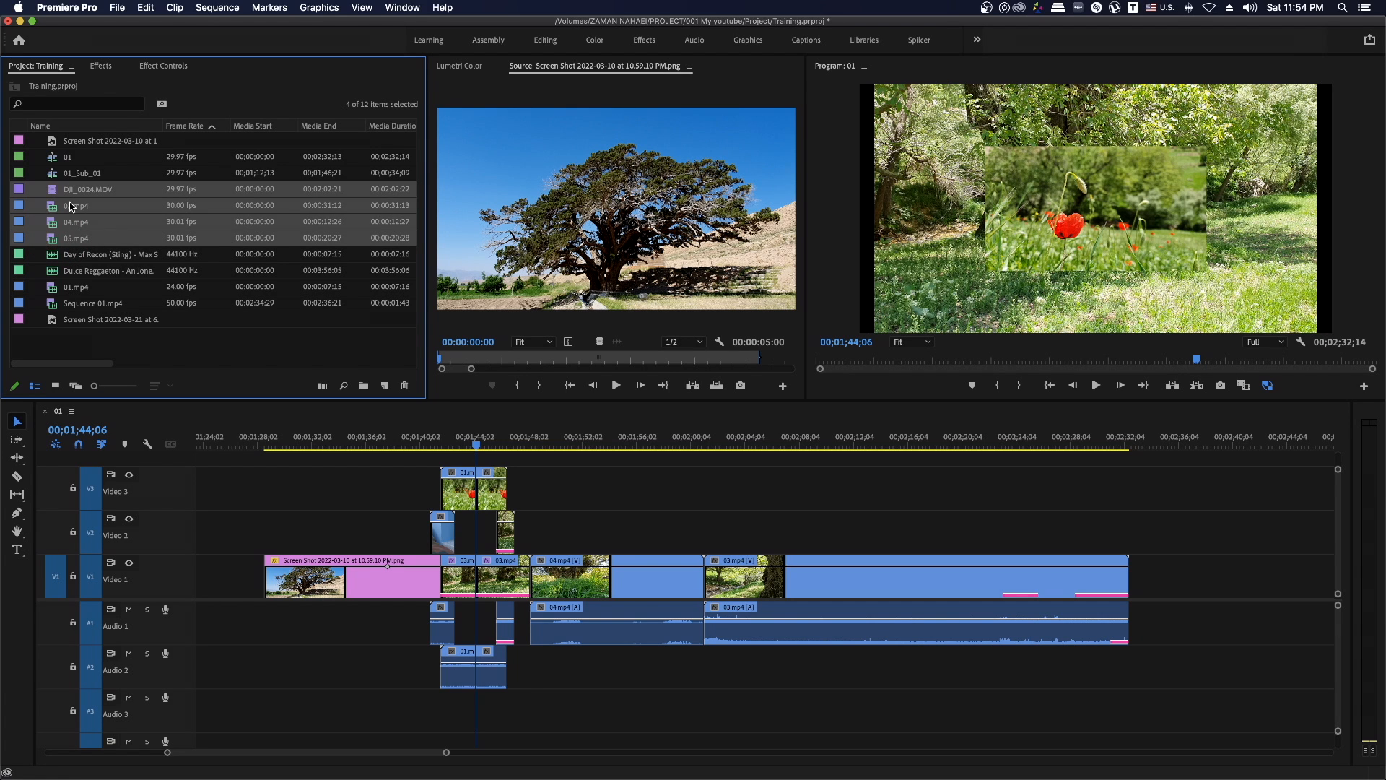
{"action": "left_click", "coordinate": [79, 344]}
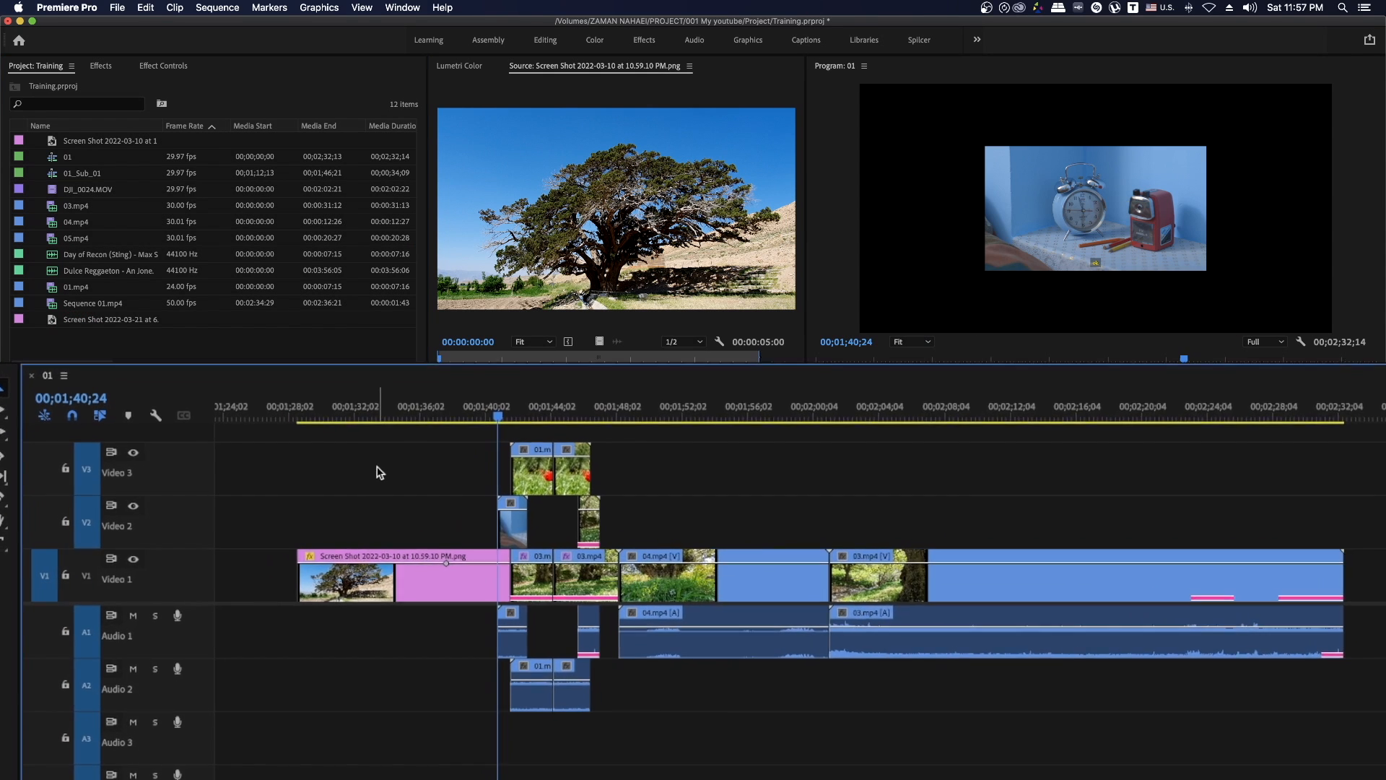
Delete every clip in the sequence while Video 1 is untargeted, and undo the deletion
{"action": "left_click", "coordinate": [381, 473]}
{"action": "key", "text": "super+a"}
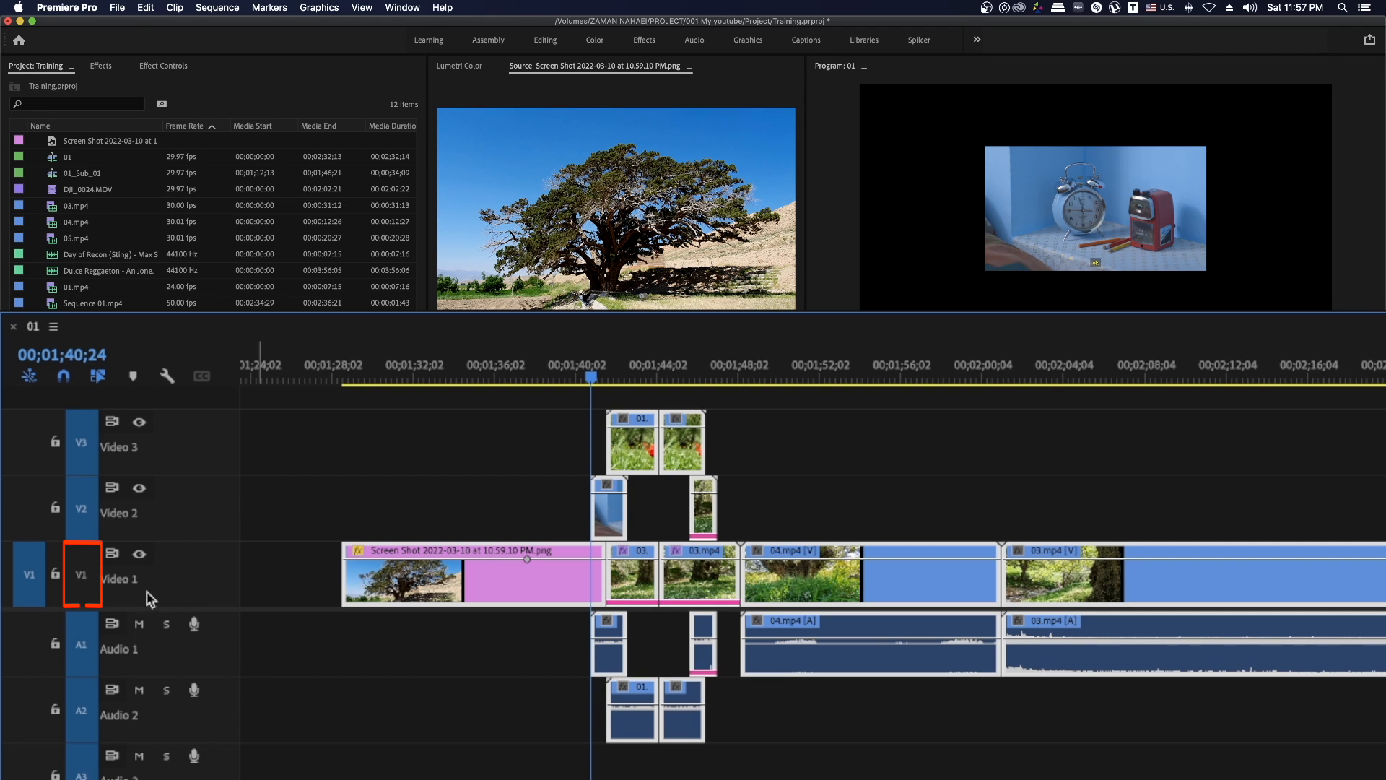
{"action": "key", "text": "Delete"}
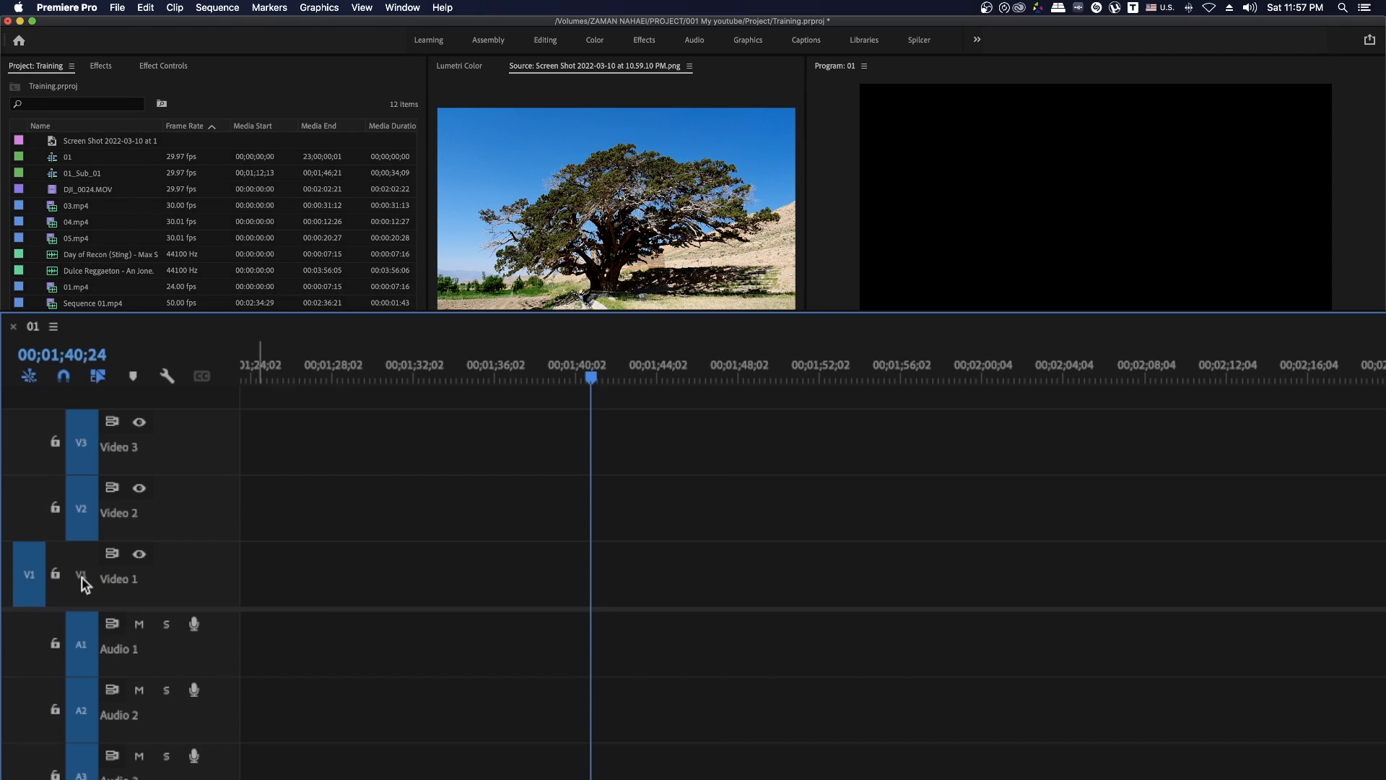
{"action": "key", "text": "super+z"}
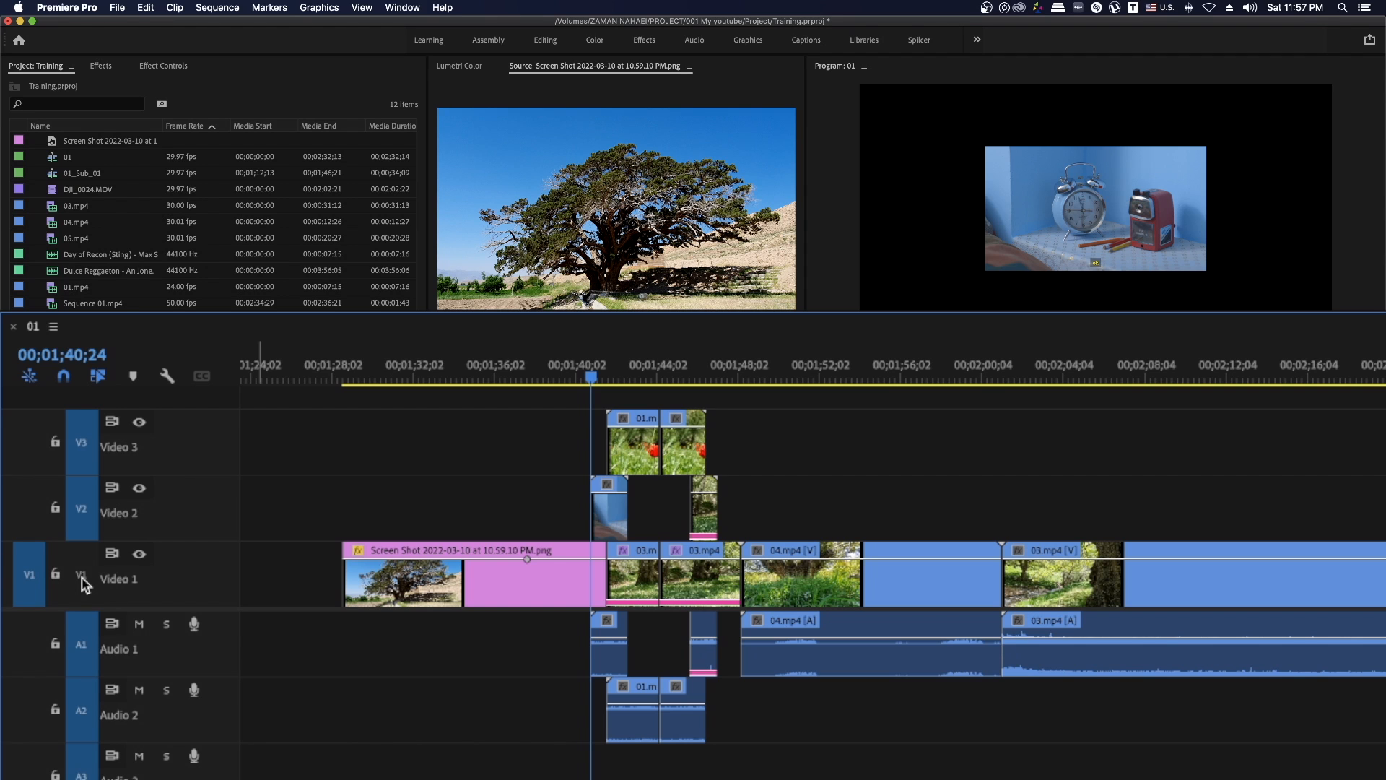
Lock the Video 1 track and delete all clips on the other video and audio tracks
{"action": "left_click", "coordinate": [54, 575]}
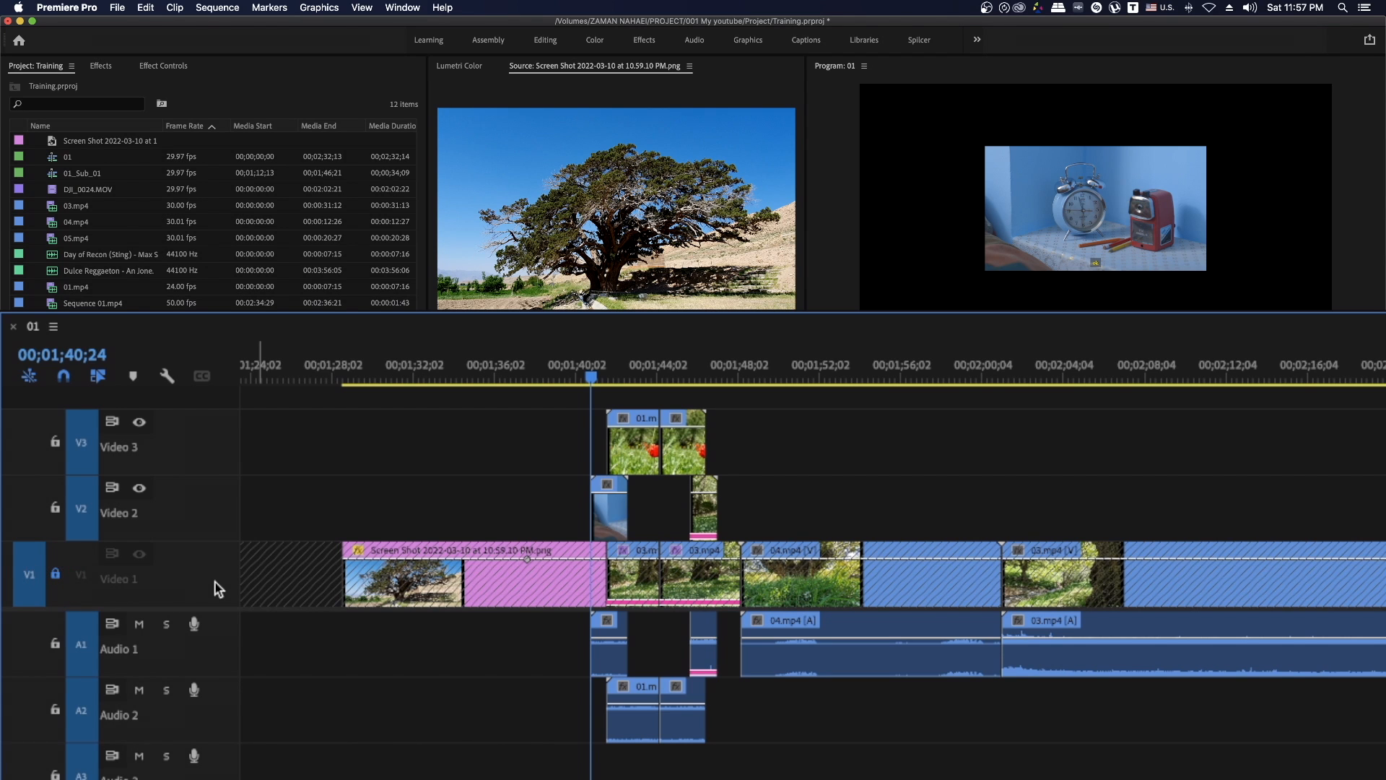
{"action": "key", "text": "super+a"}
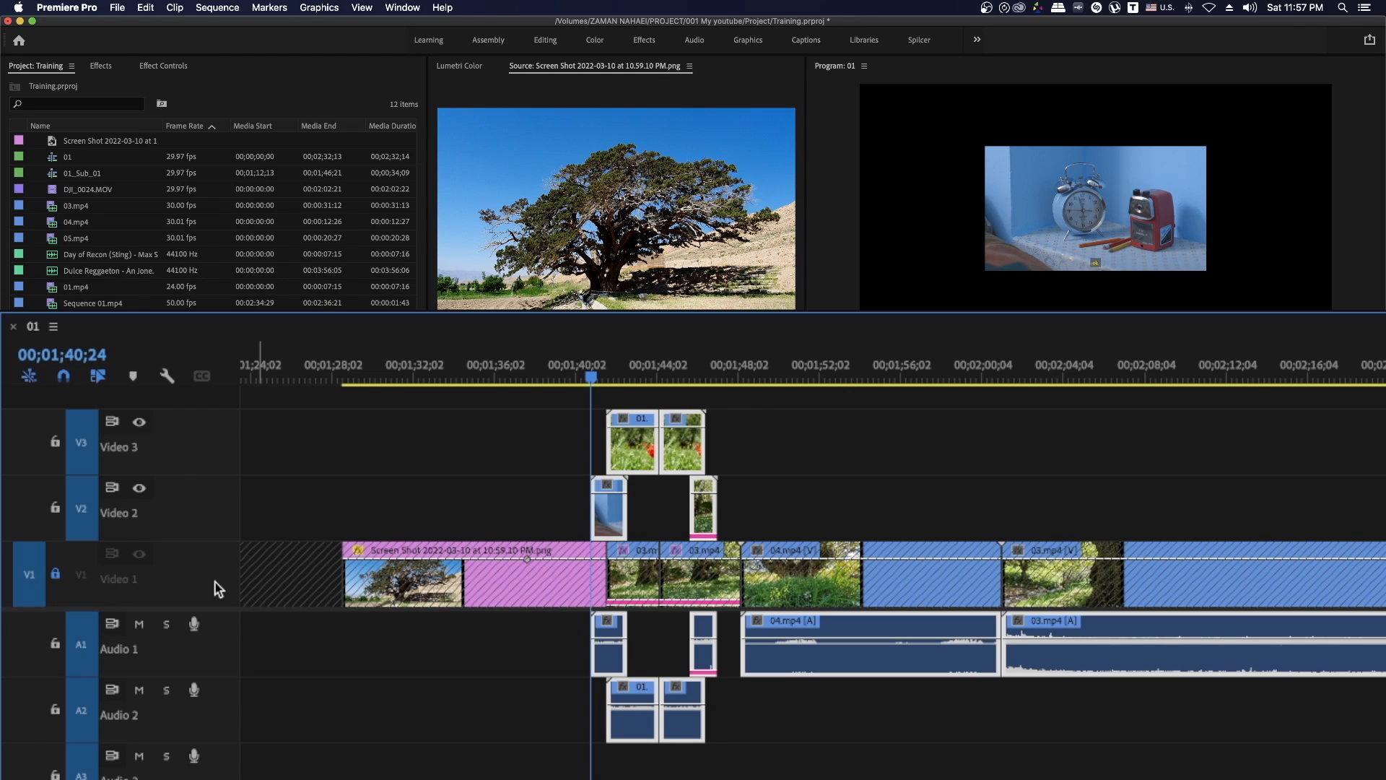
{"action": "key", "text": "Delete"}
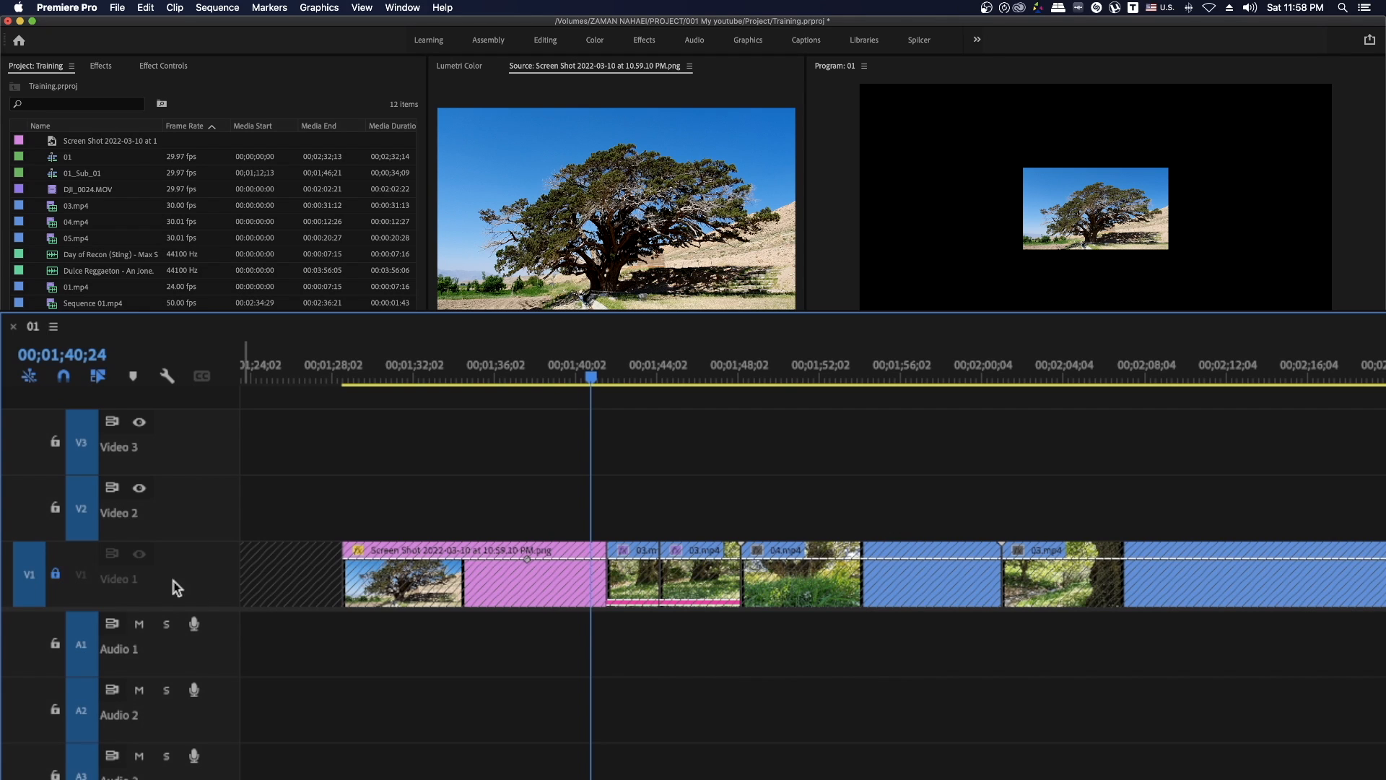
Lock all video tracks at once and unlock them together
{"action": "left_click", "coordinate": [54, 508], "text": "shift"}
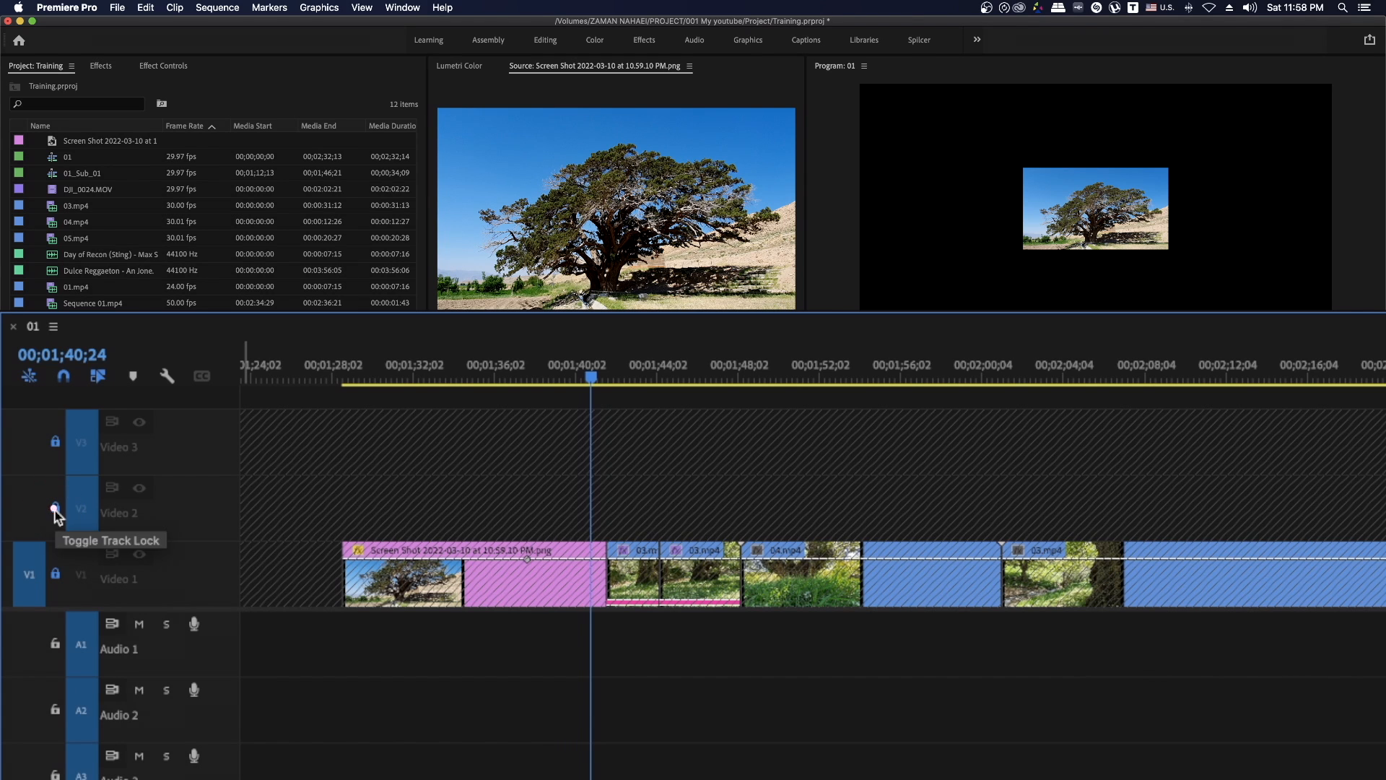
{"action": "left_click", "coordinate": [55, 510], "text": "shift"}
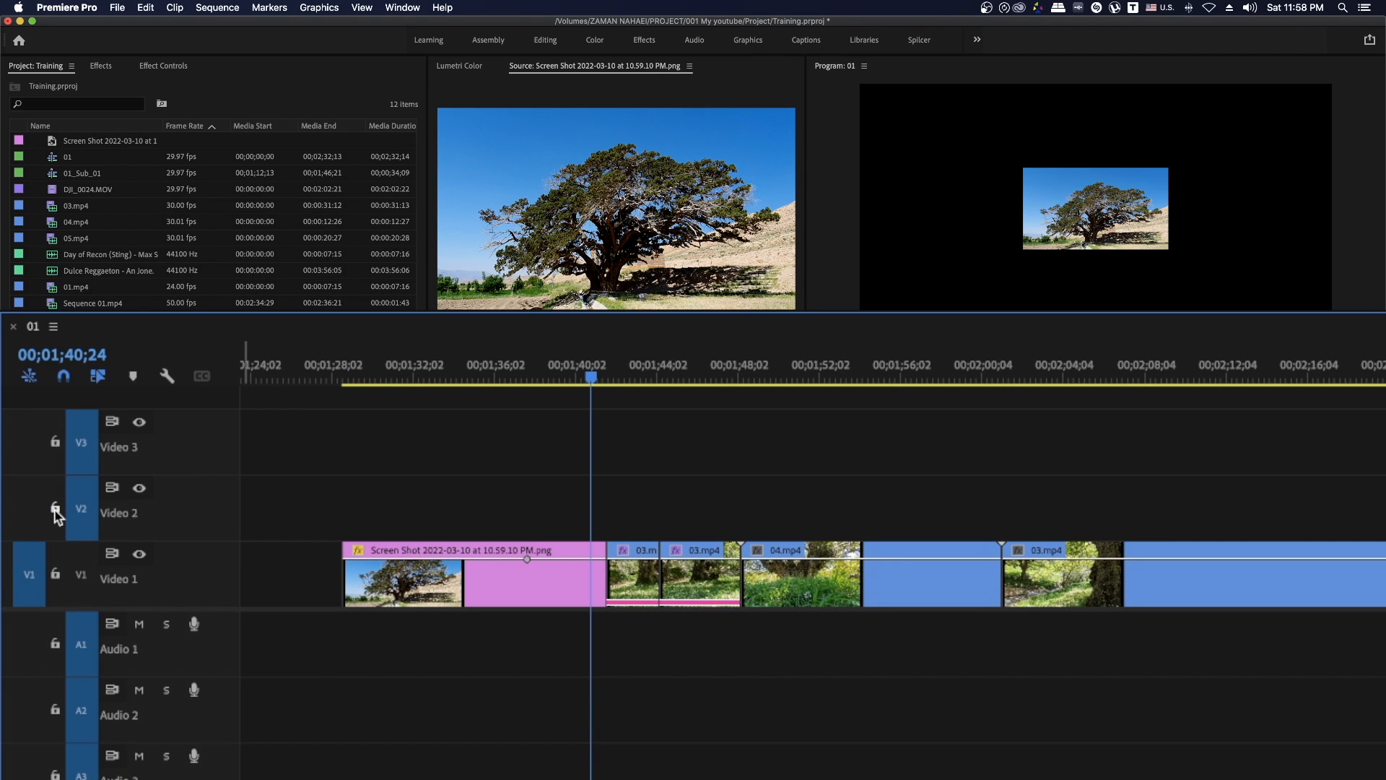